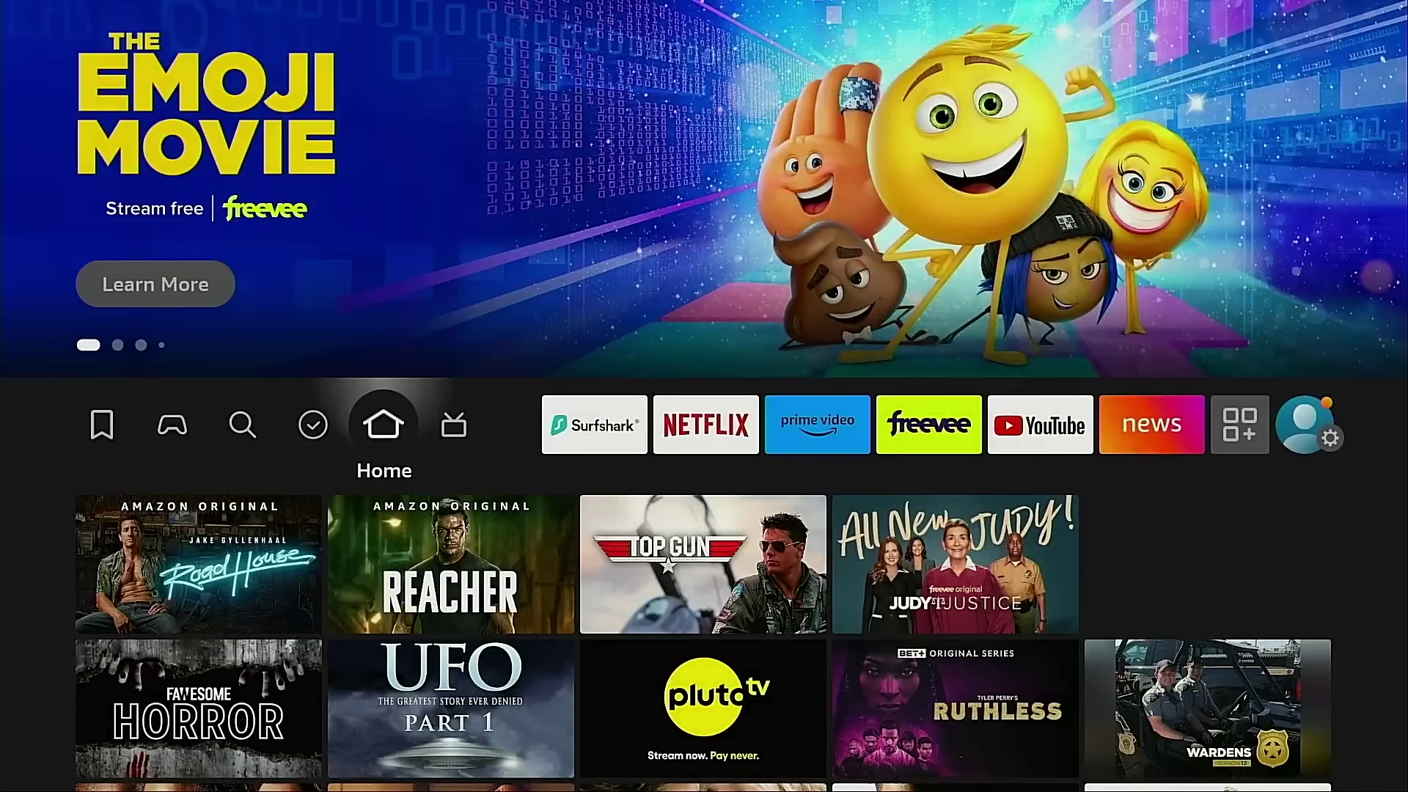
# - Open My Fire TV in the Fire TV Settings
pyautogui.press('Right')
pyautogui.press('Right')
pyautogui.press('Right')
pyautogui.press('Right')
pyautogui.press('Right')
pyautogui.press('Right')
pyautogui.press('Right')
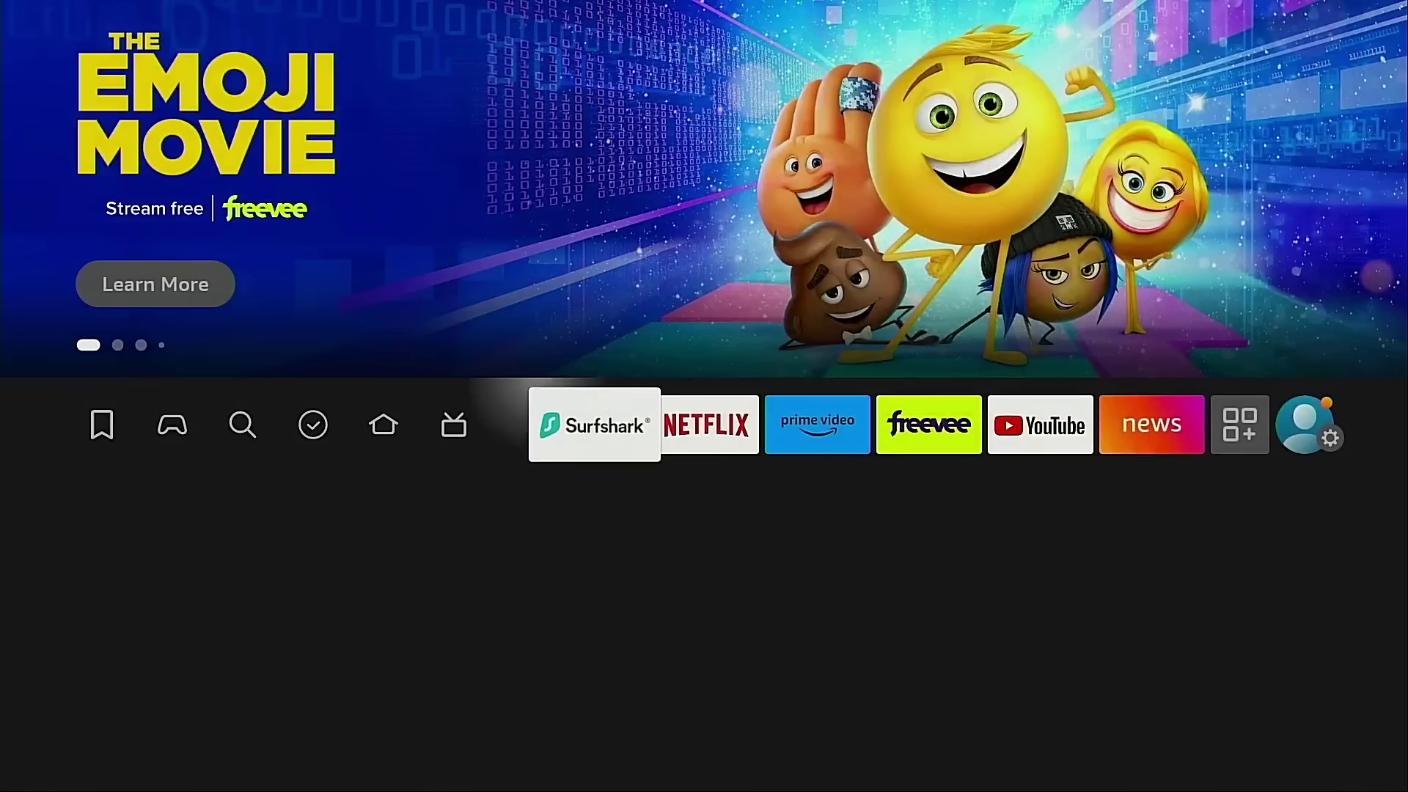
pyautogui.press('Right')
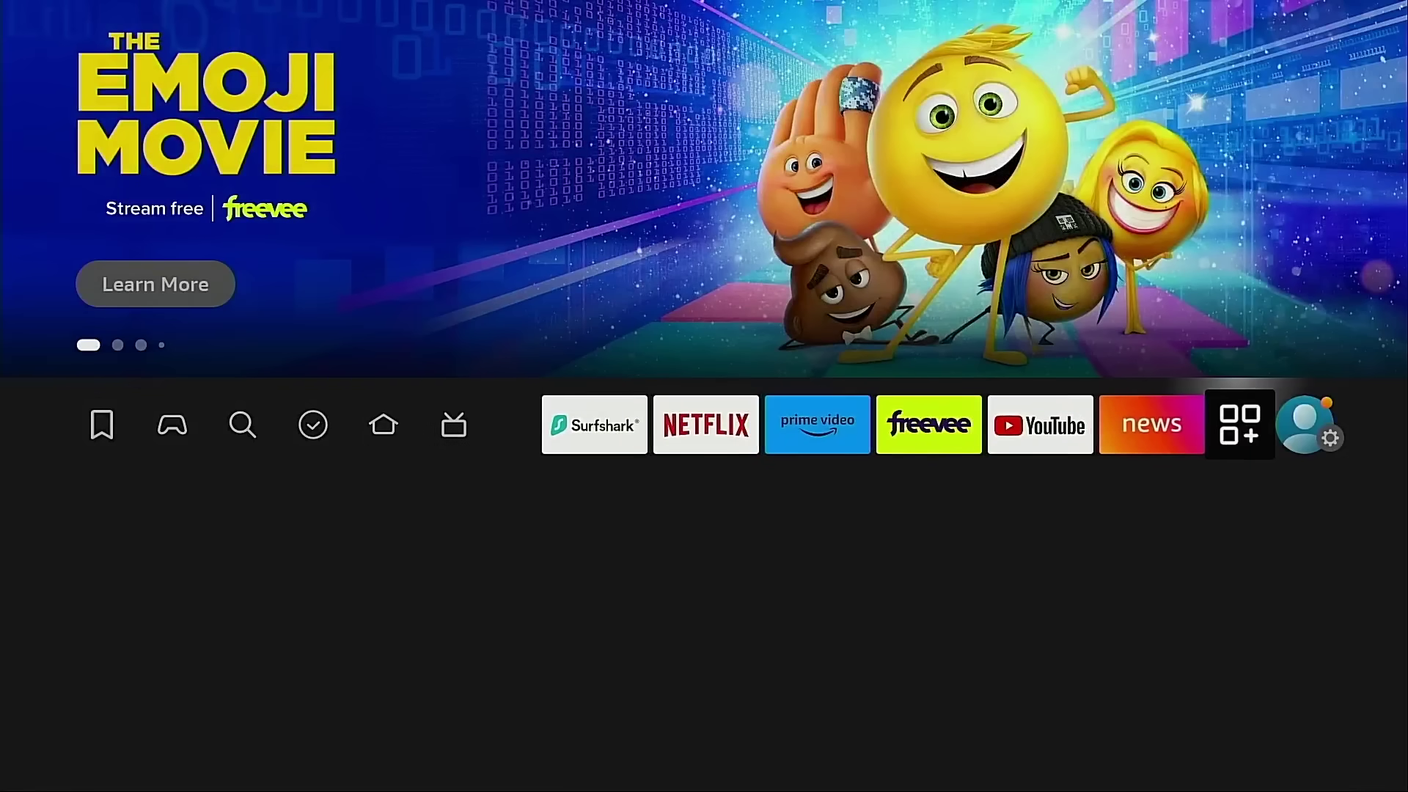
pyautogui.press('Right')
pyautogui.press('Down')
pyautogui.press('Down')
pyautogui.press('Down')
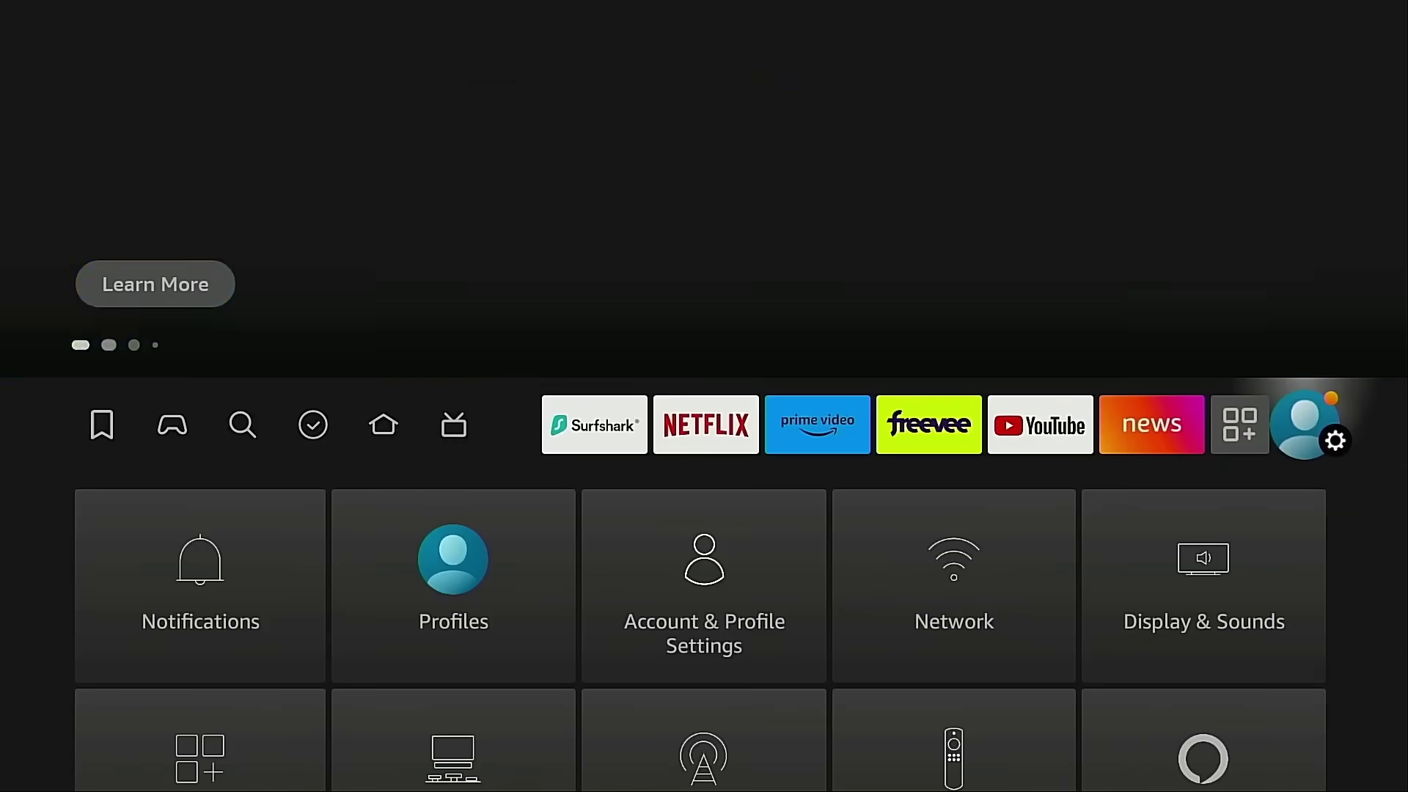
pyautogui.press('Right')
pyautogui.press('Return')
# - Confirm developer mode via the device name on the Fire TV Stick 4K Max About page, then go home
pyautogui.press('Down')
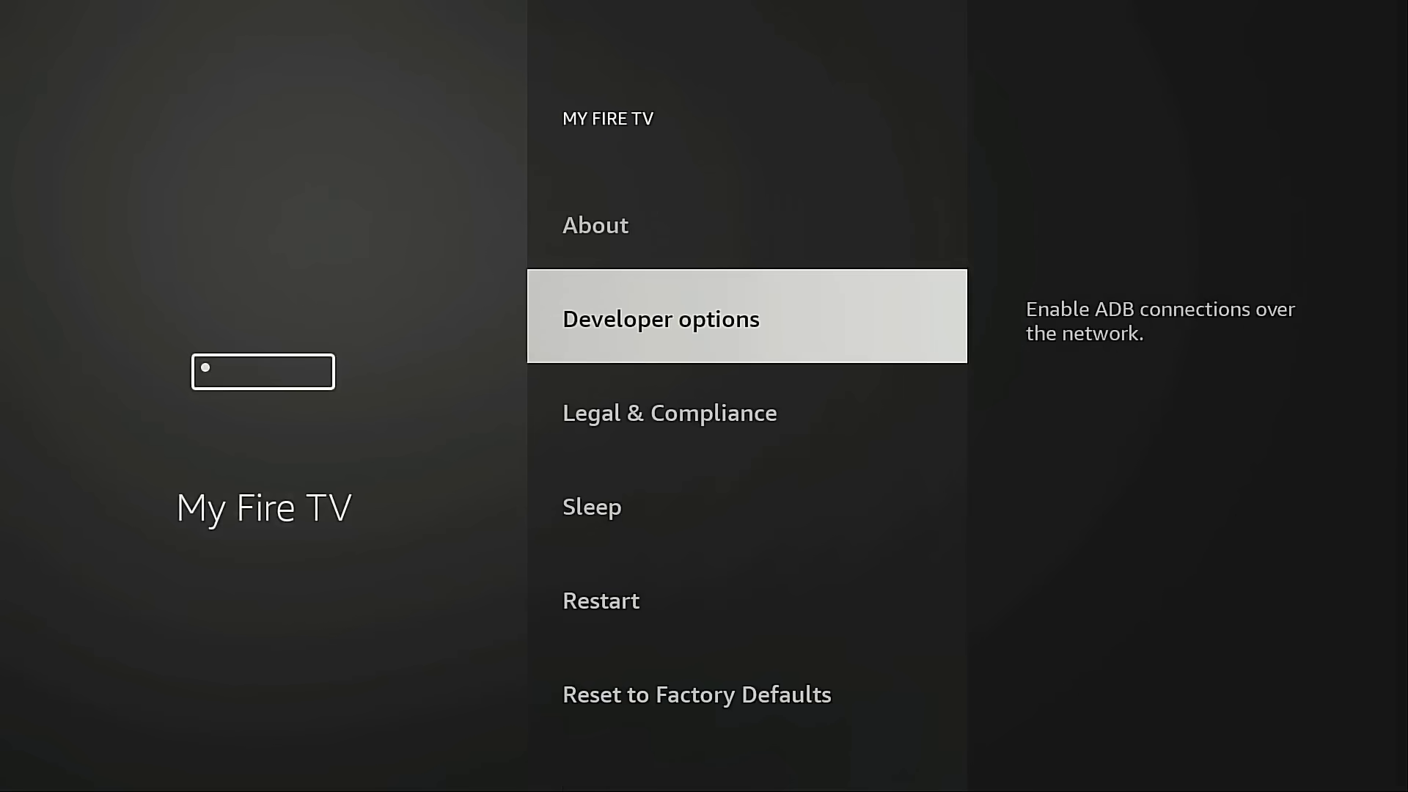
pyautogui.press('Up')
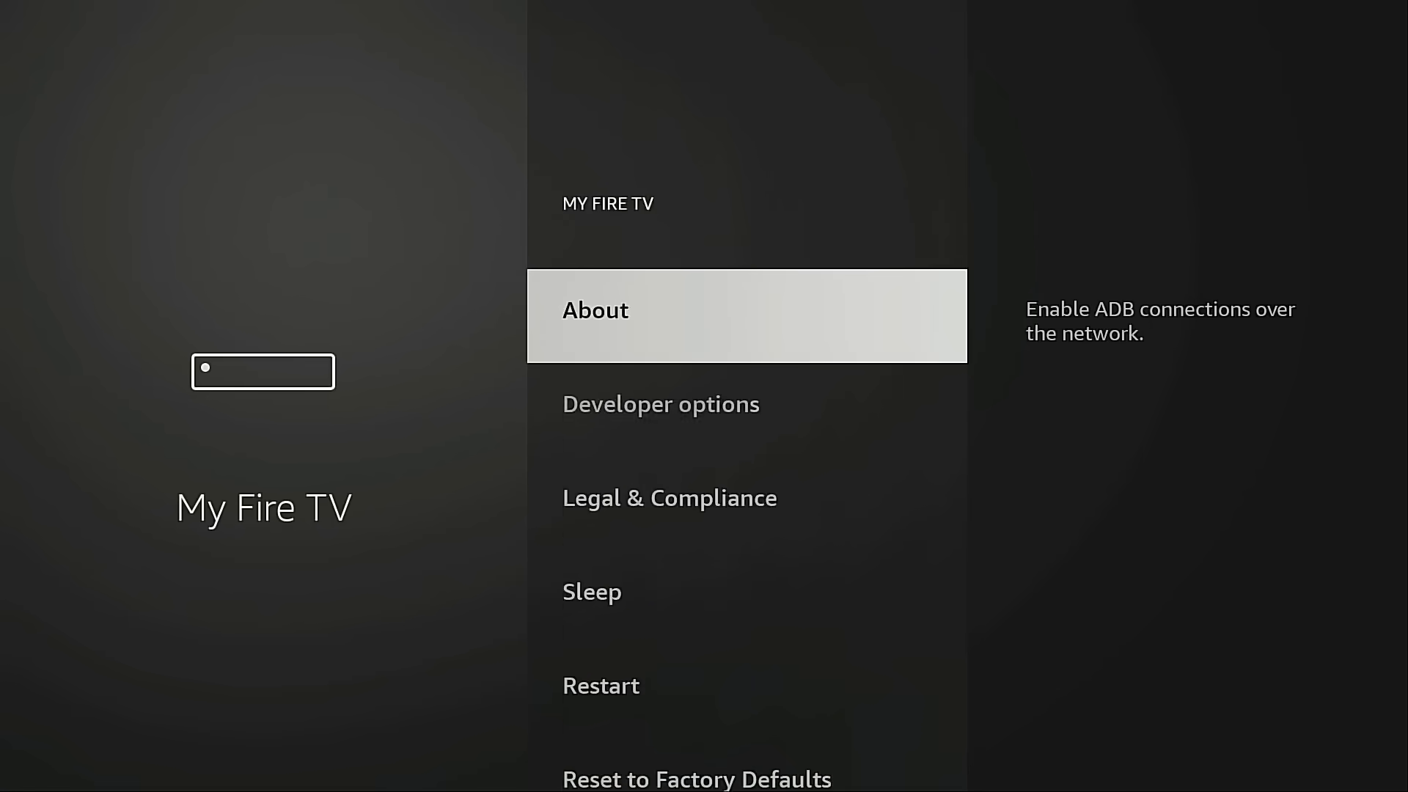
pyautogui.press('Return')
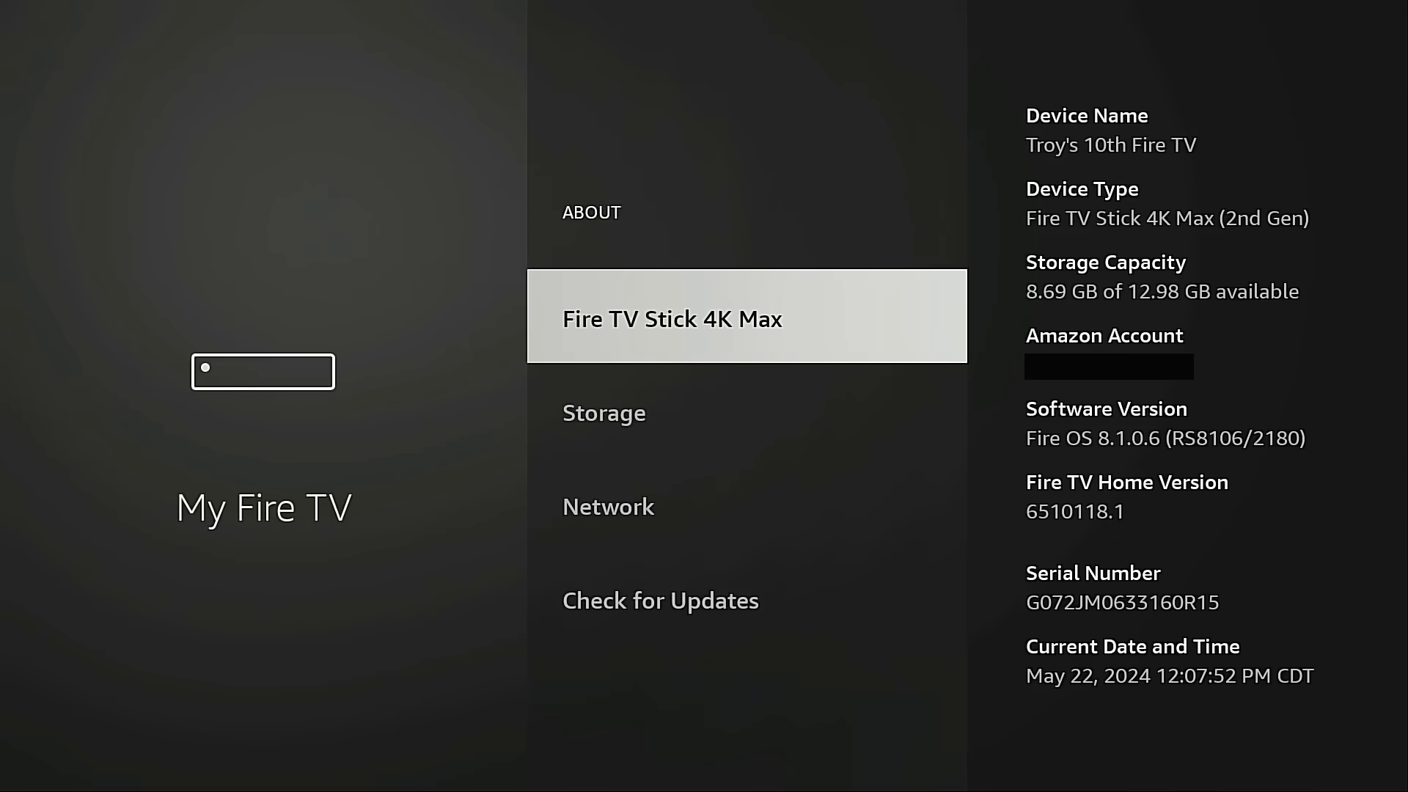
pyautogui.press('Return')
pyautogui.press('Home')
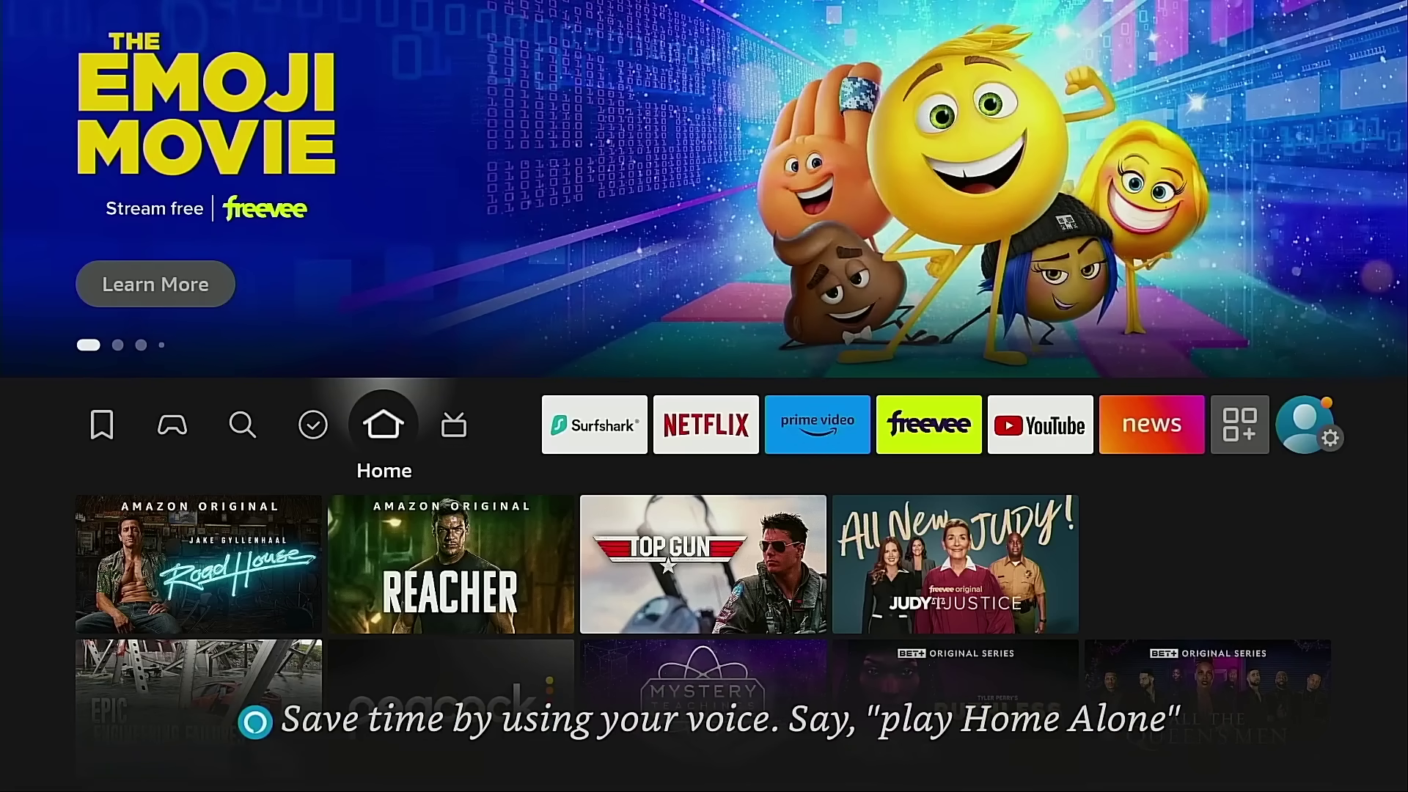
# - Enter 'Do' in the Find page search field
pyautogui.press('Left')
pyautogui.press('Left')
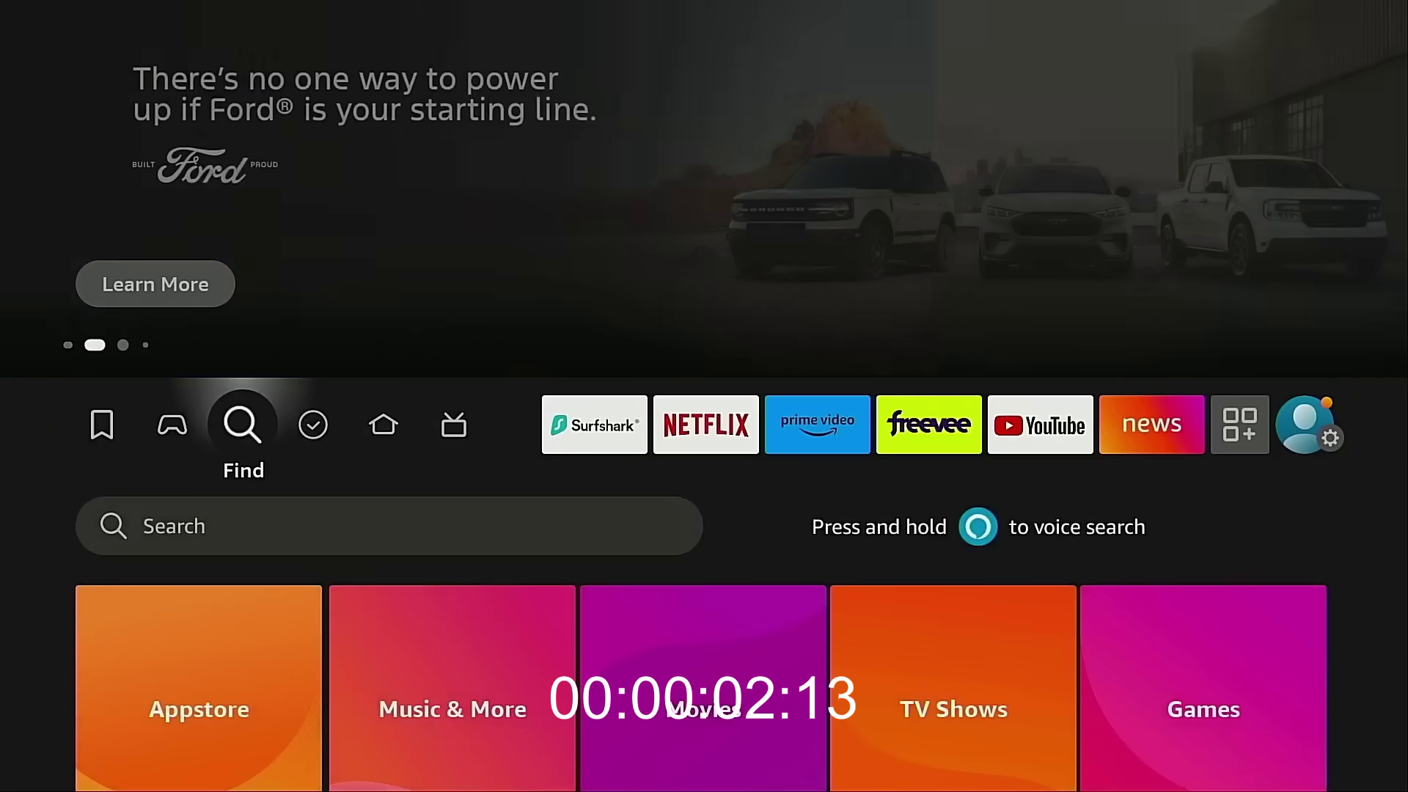
pyautogui.press('Down')
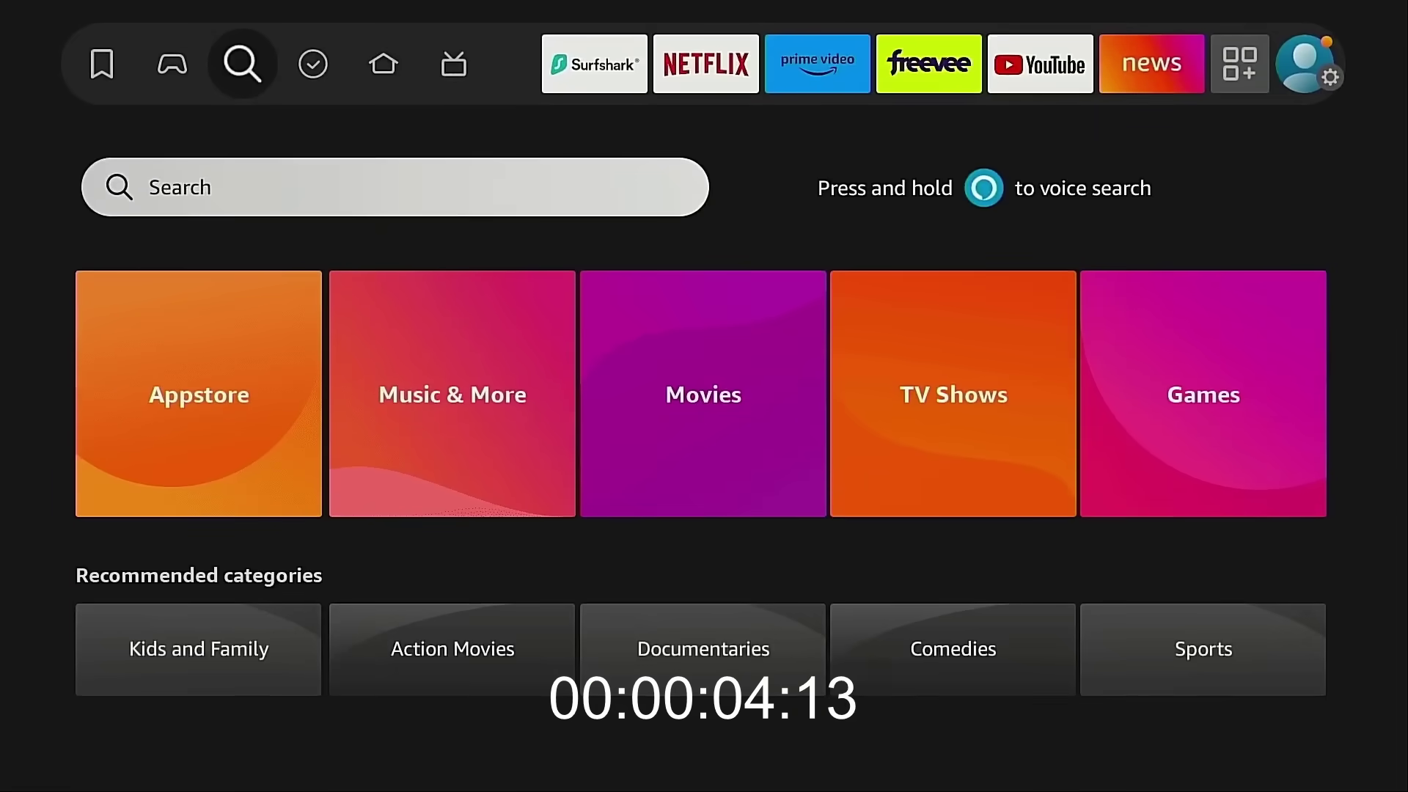
pyautogui.press('Return')
pyautogui.press('Right')
pyautogui.press('Right')
pyautogui.press('Right')
pyautogui.press('Return')
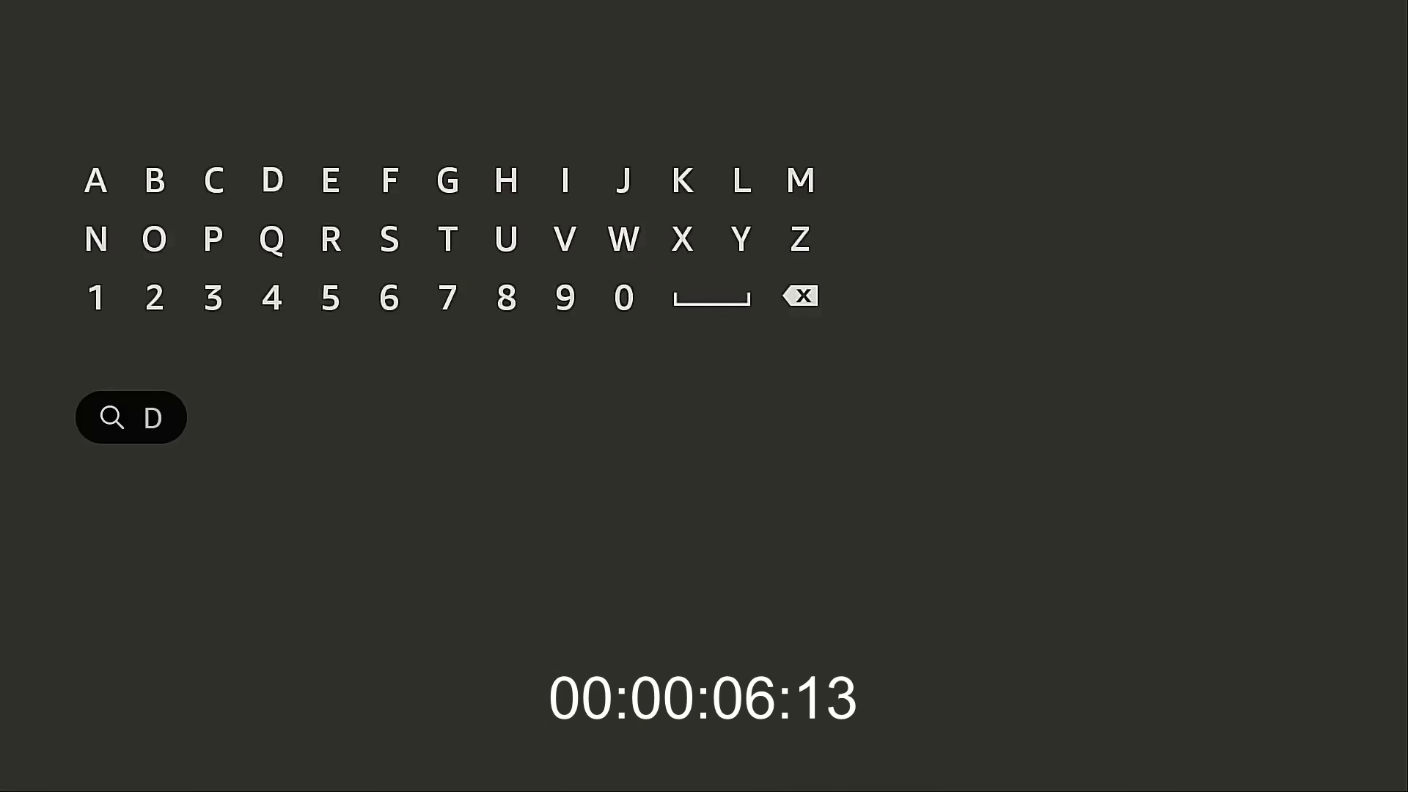
pyautogui.press('Down')
pyautogui.press('Left')
pyautogui.press('Left')
pyautogui.press('Return')
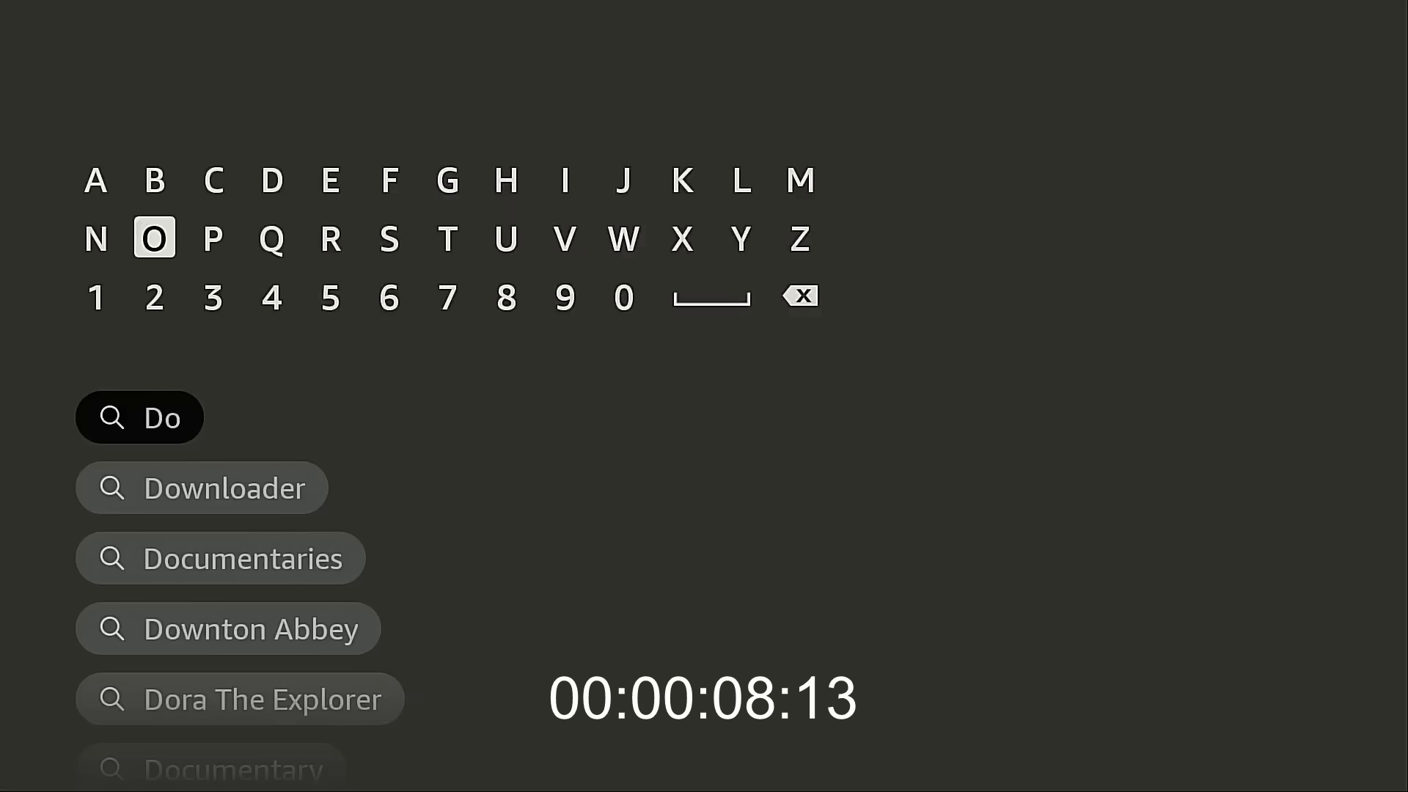
# - Pick the Downloader suggestion, open its app page and download it
pyautogui.press('Down')
pyautogui.press('Down')
pyautogui.press('Down')
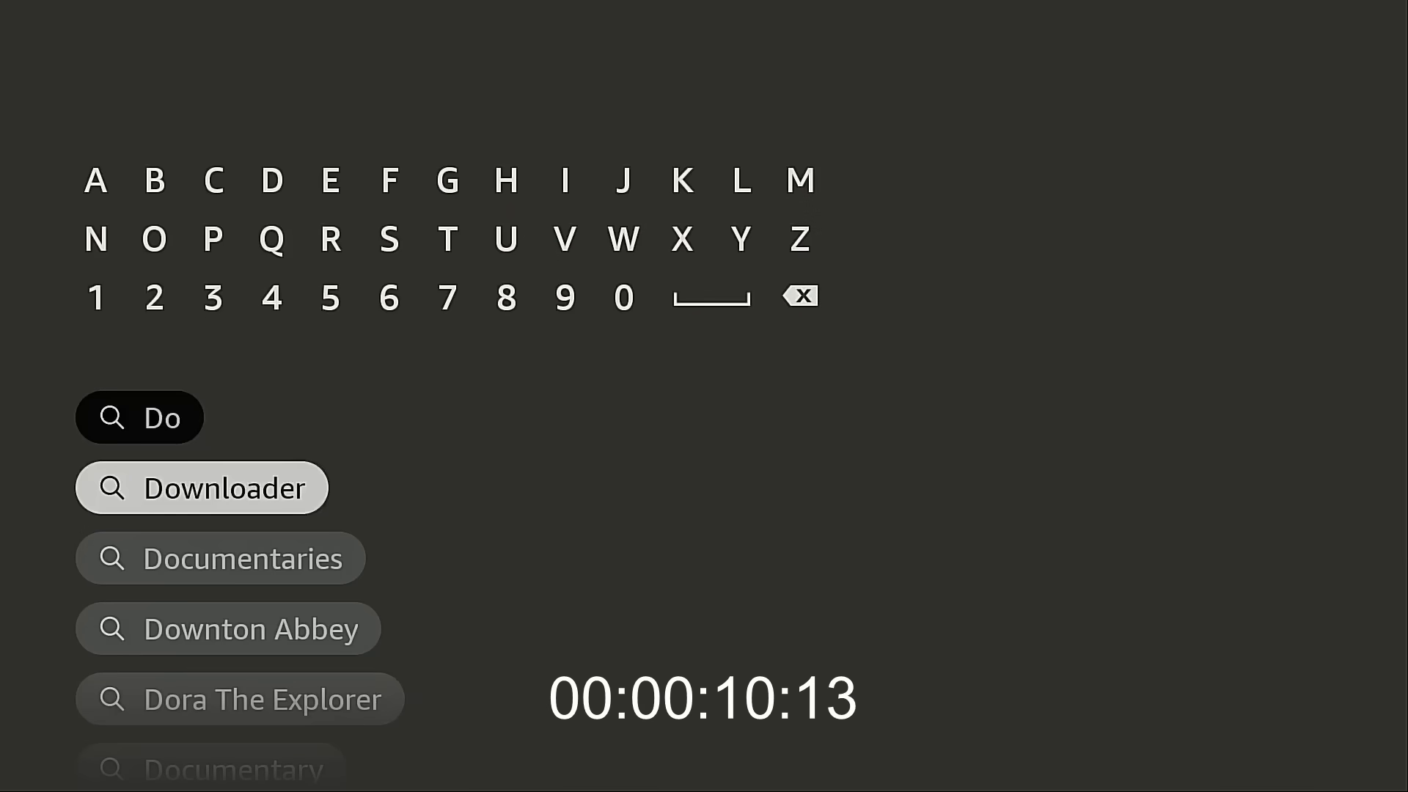
pyautogui.press('Return')
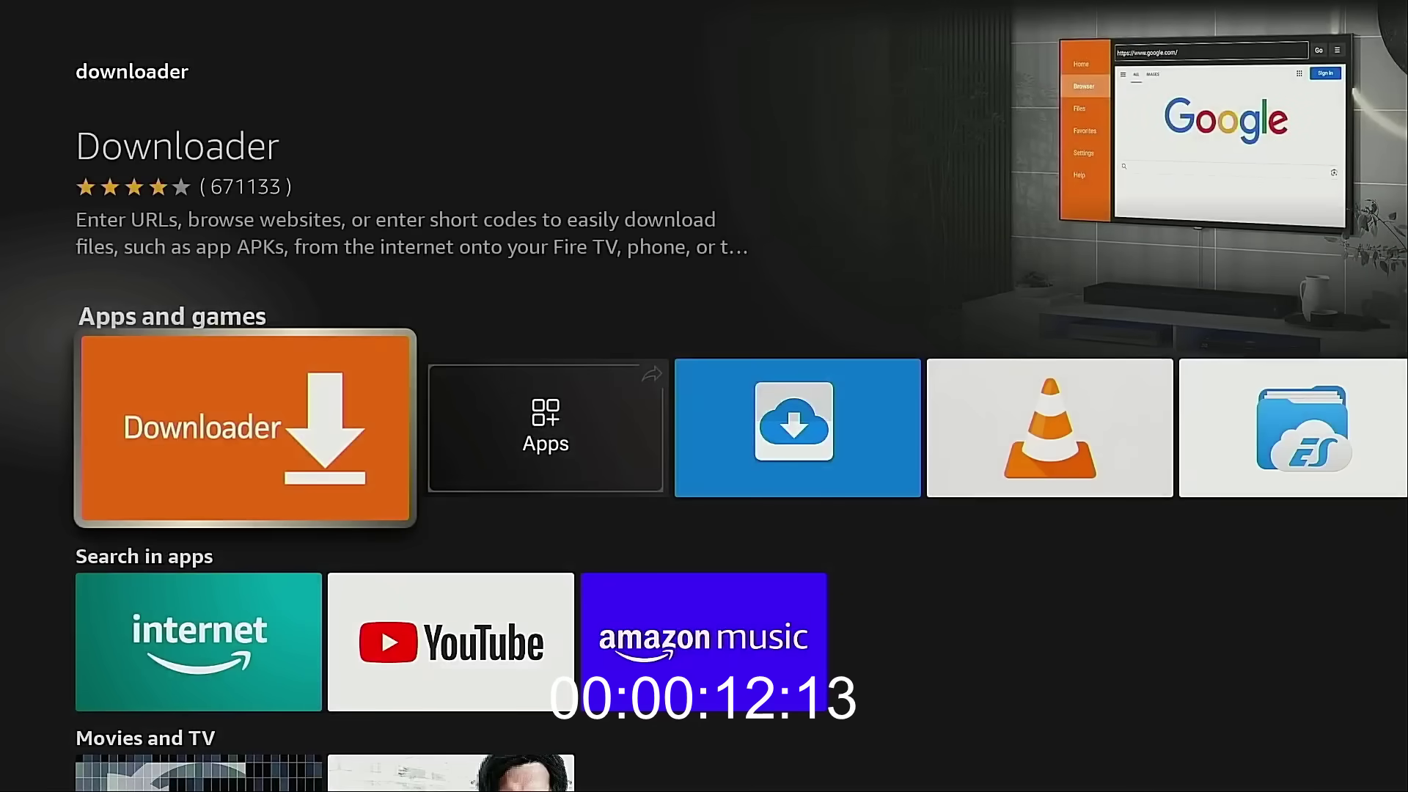
pyautogui.press('Return')
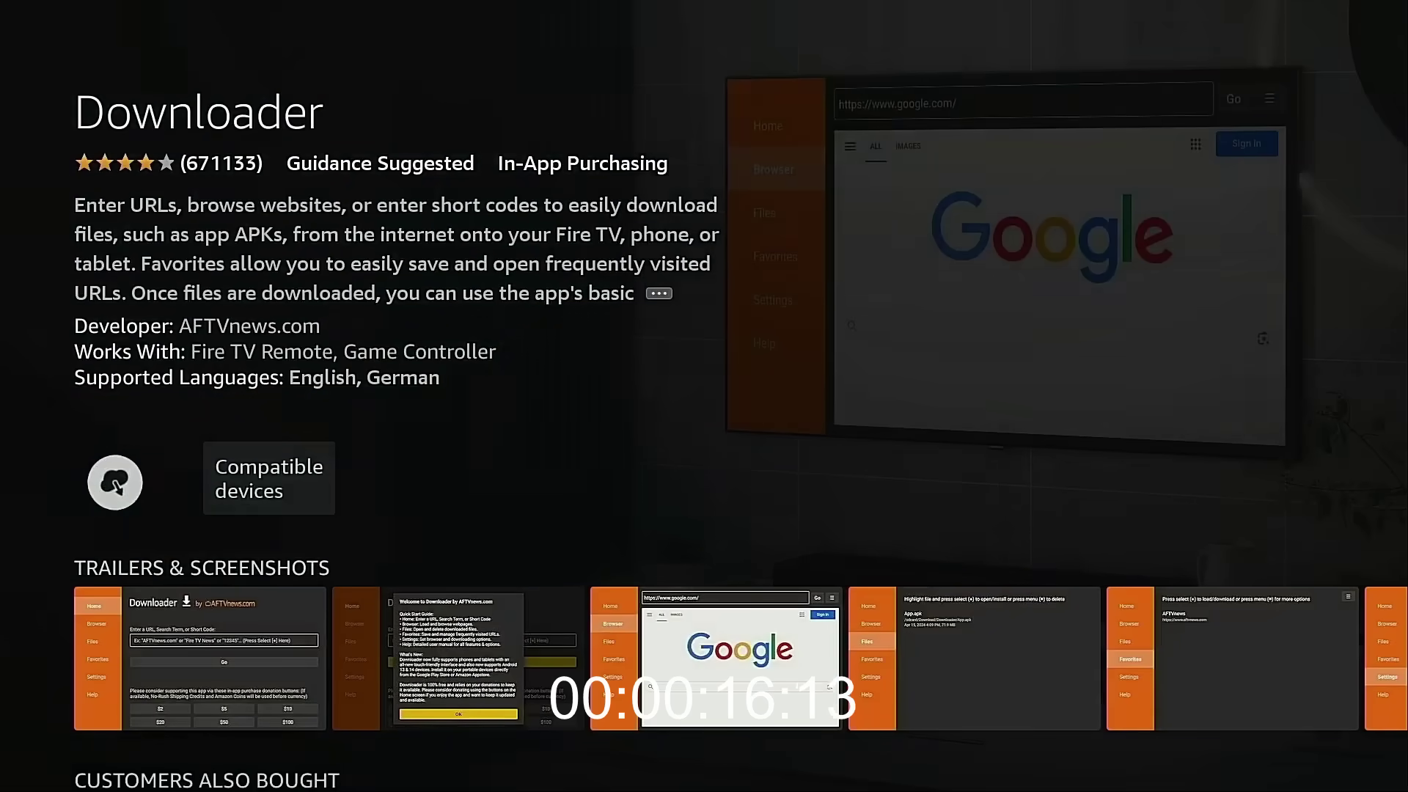
pyautogui.press('Return')
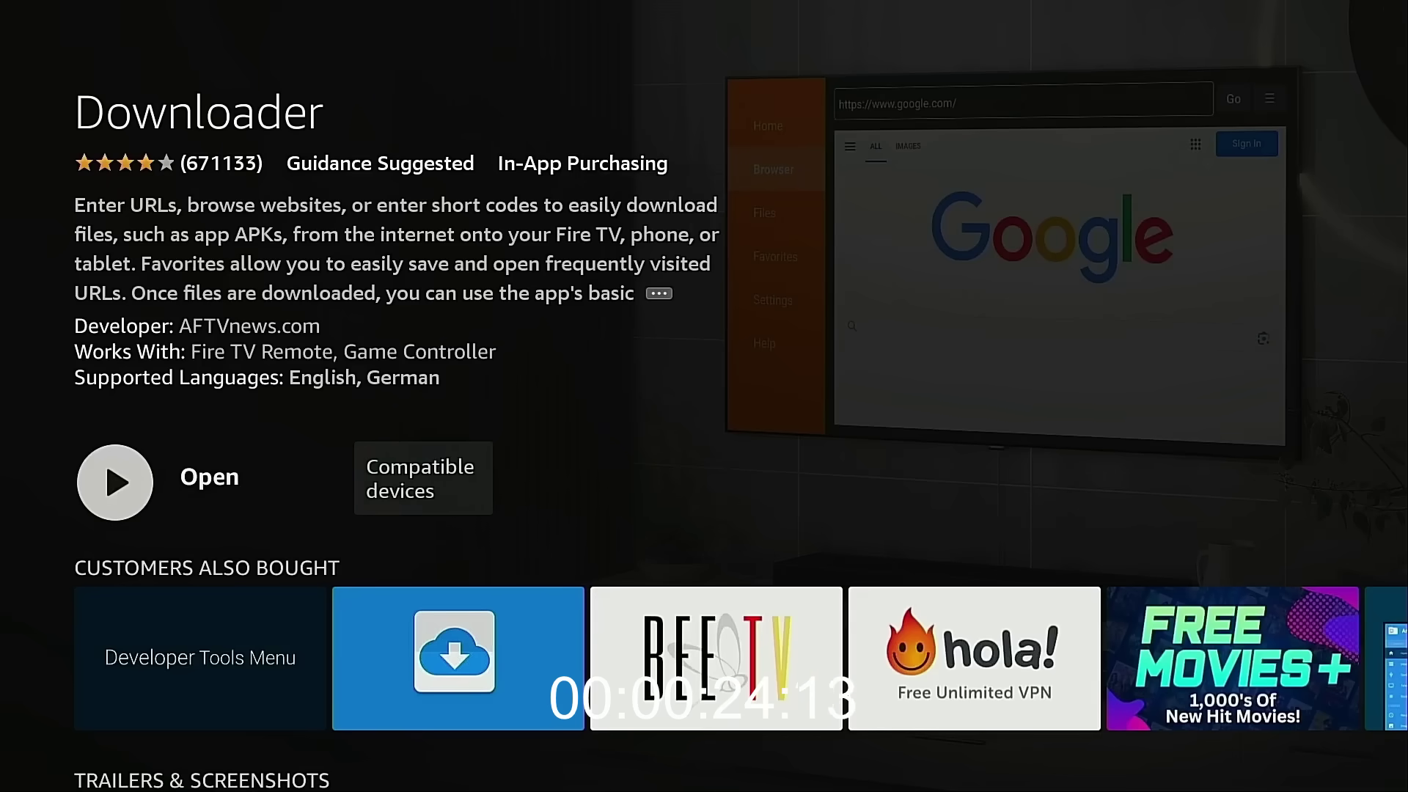
# - Launch Downloader, then open My Fire TV in Settings
pyautogui.press('Return')
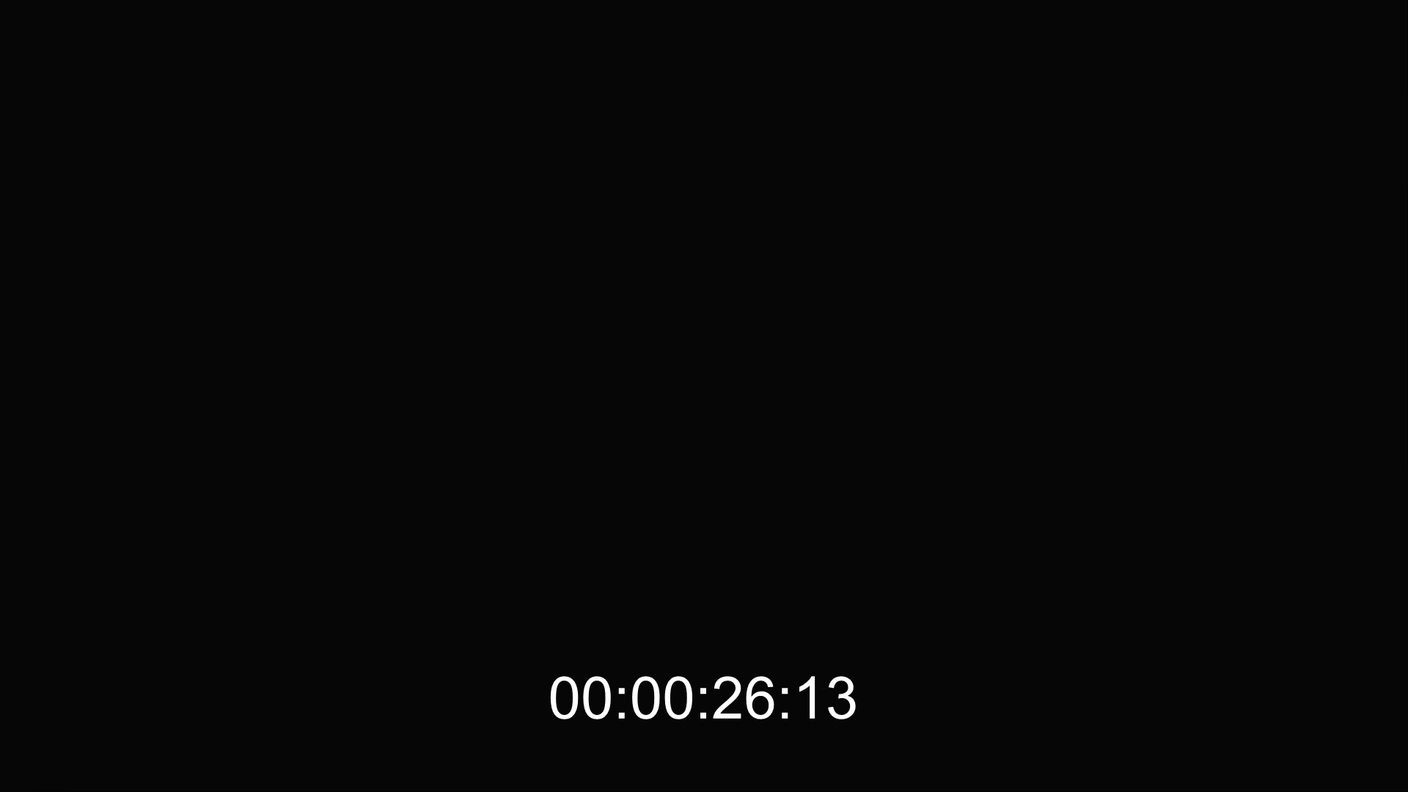
pyautogui.press('Right')
pyautogui.press('Right')
pyautogui.press('Right')
pyautogui.press('Right')
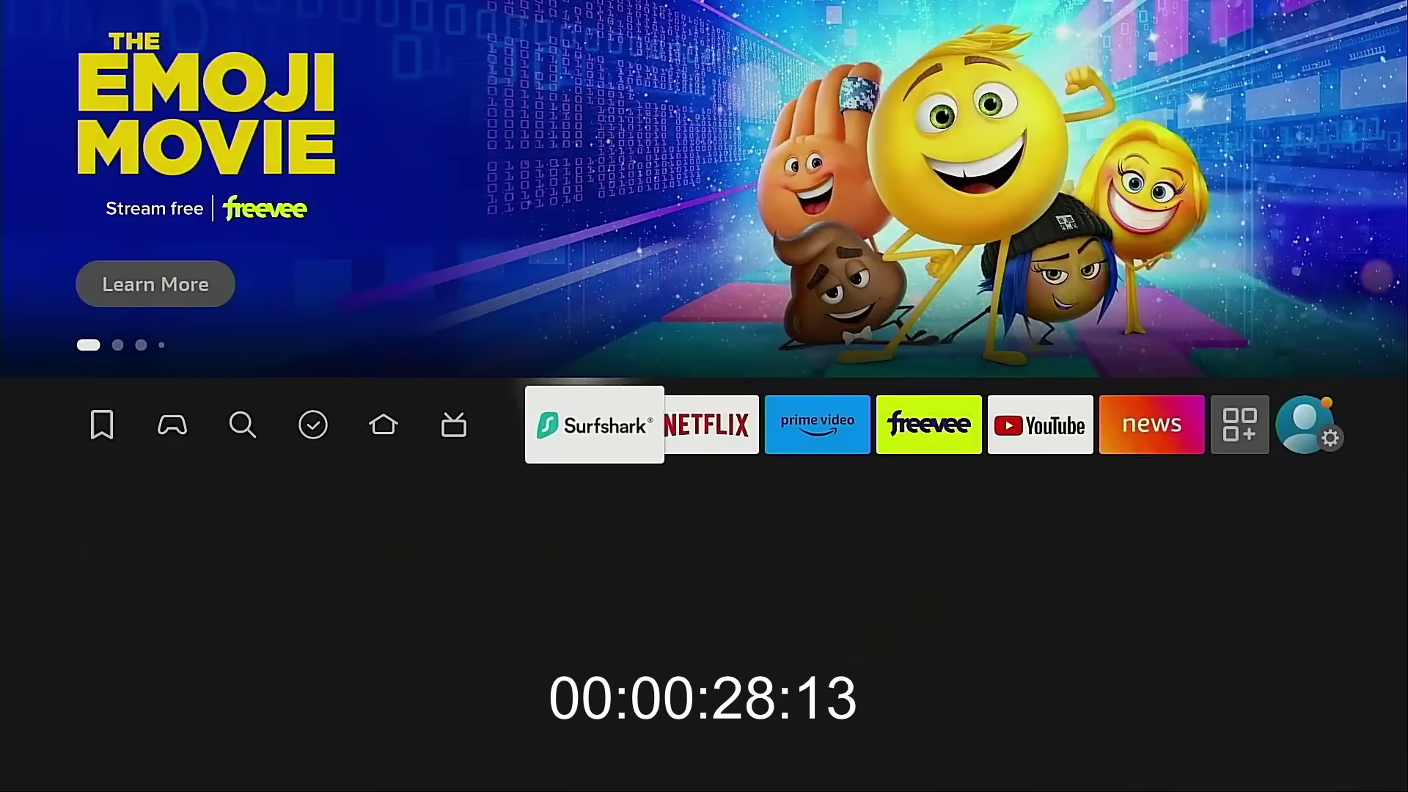
pyautogui.press('Right')
pyautogui.press('Right')
pyautogui.press('Right')
pyautogui.press('Right')
pyautogui.press('Right')
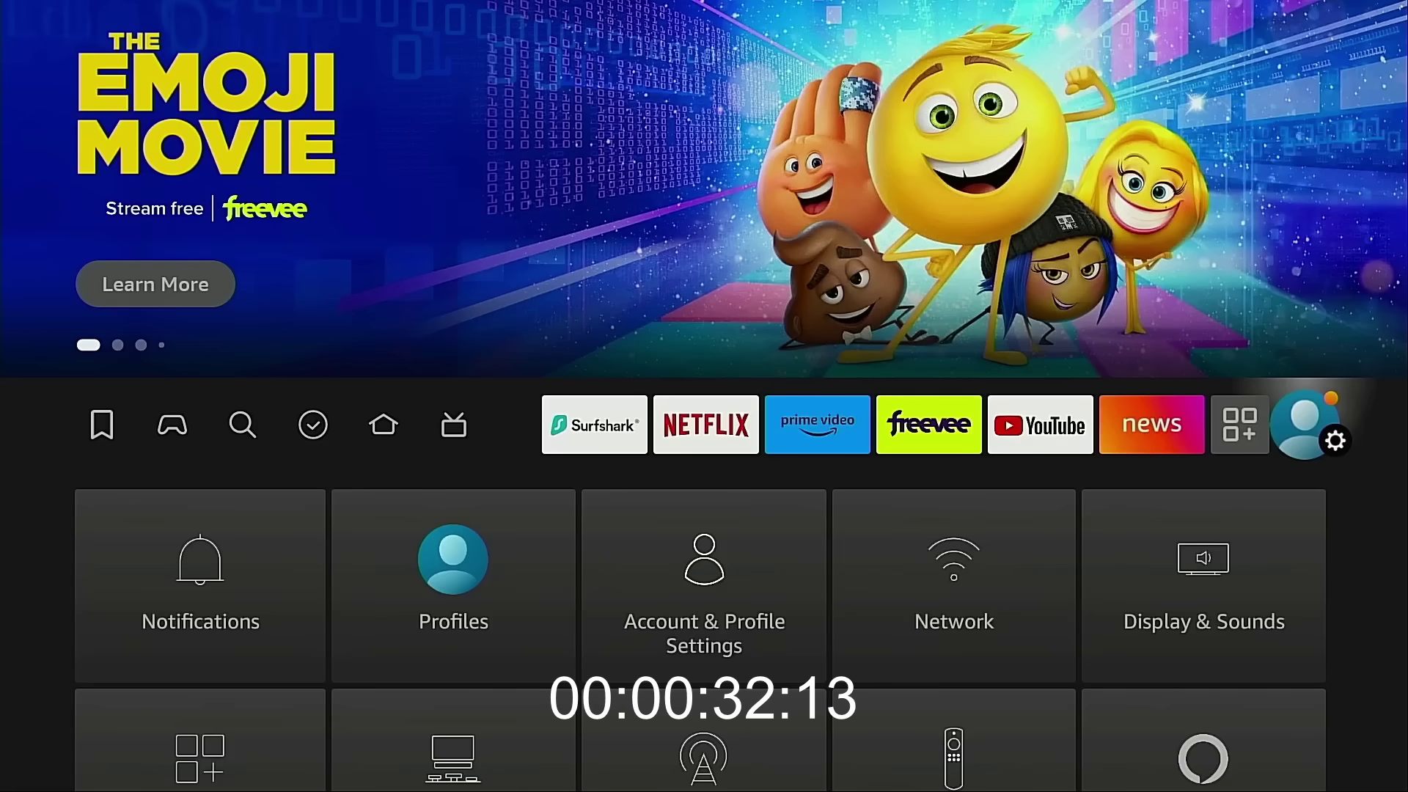
pyautogui.press('Down')
pyautogui.press('Down')
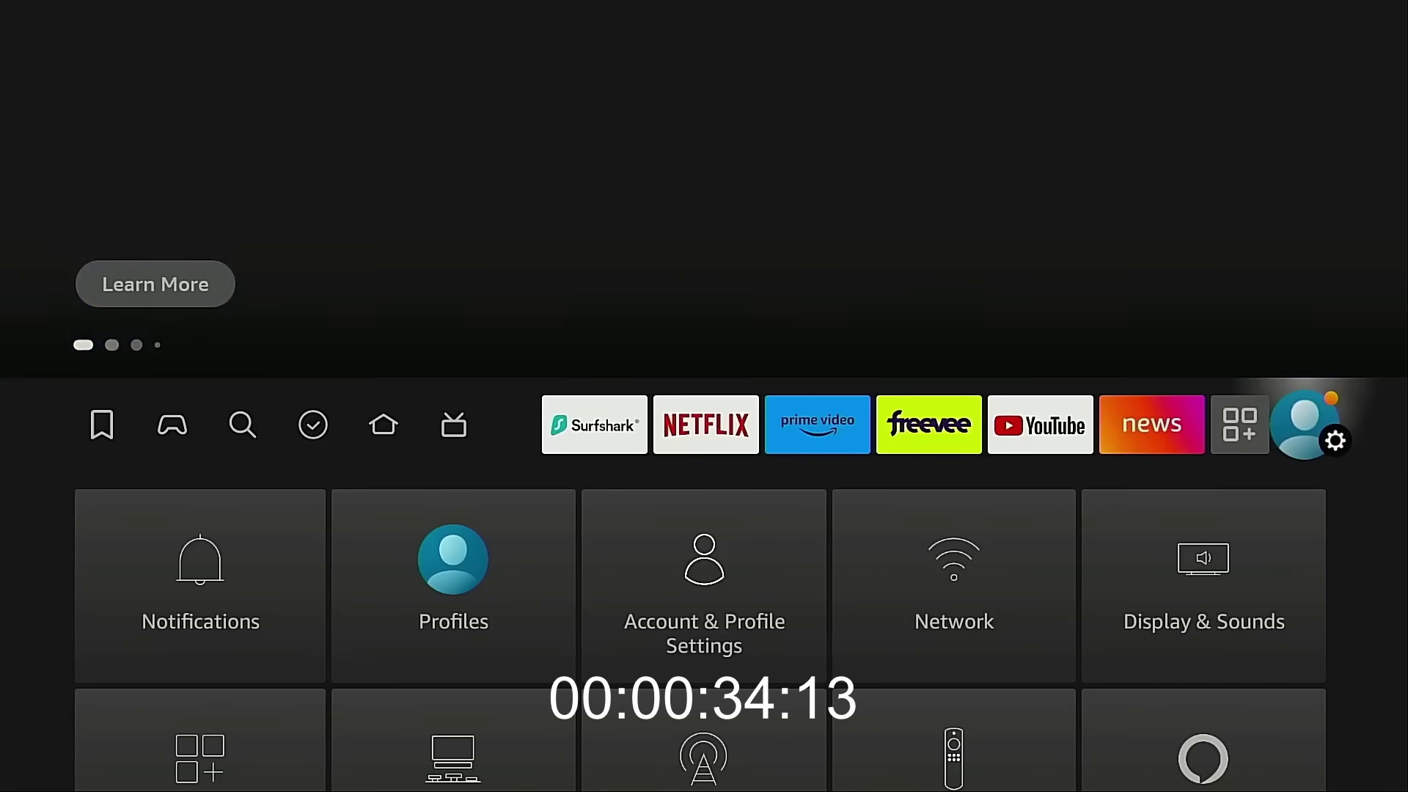
pyautogui.press('Down')
pyautogui.press('Right')
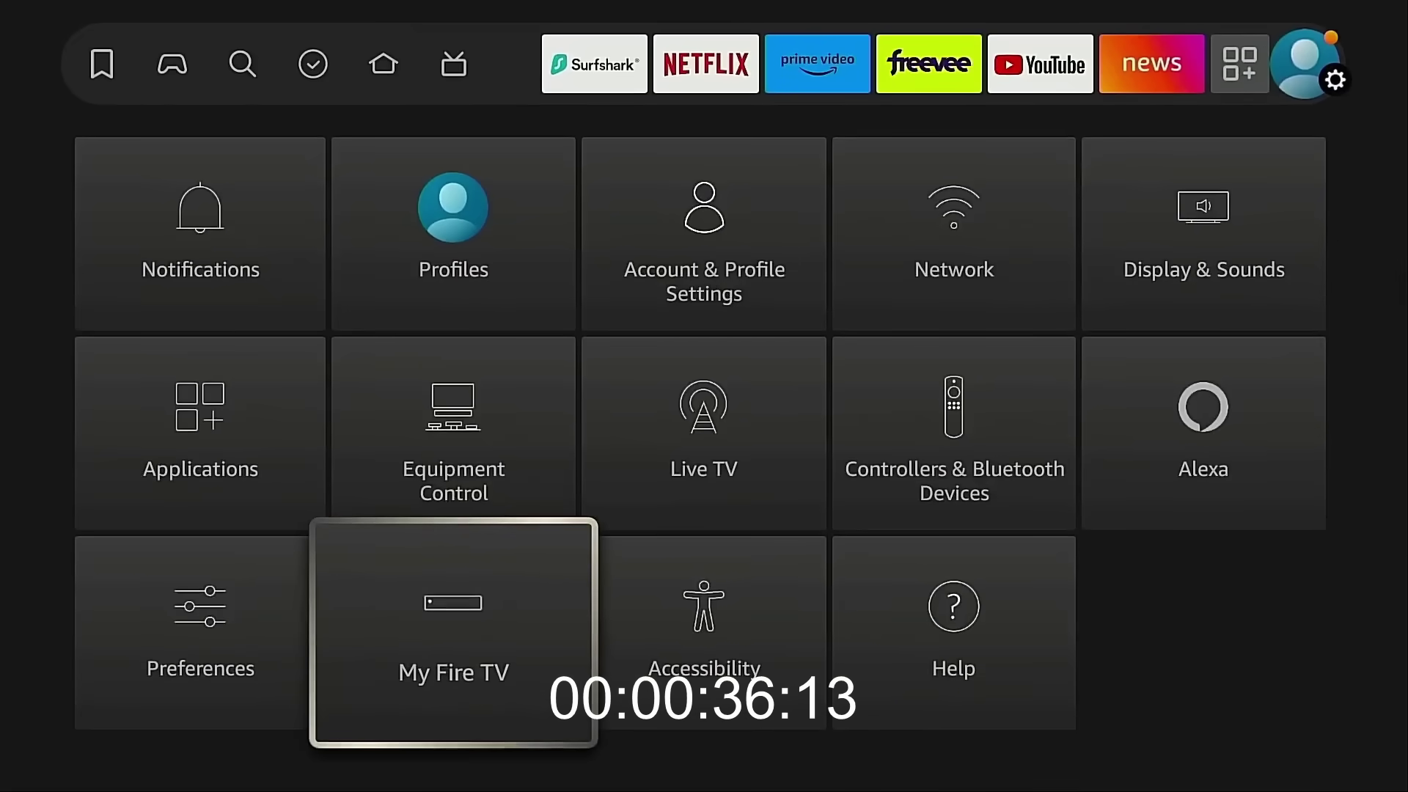
pyautogui.press('Return')
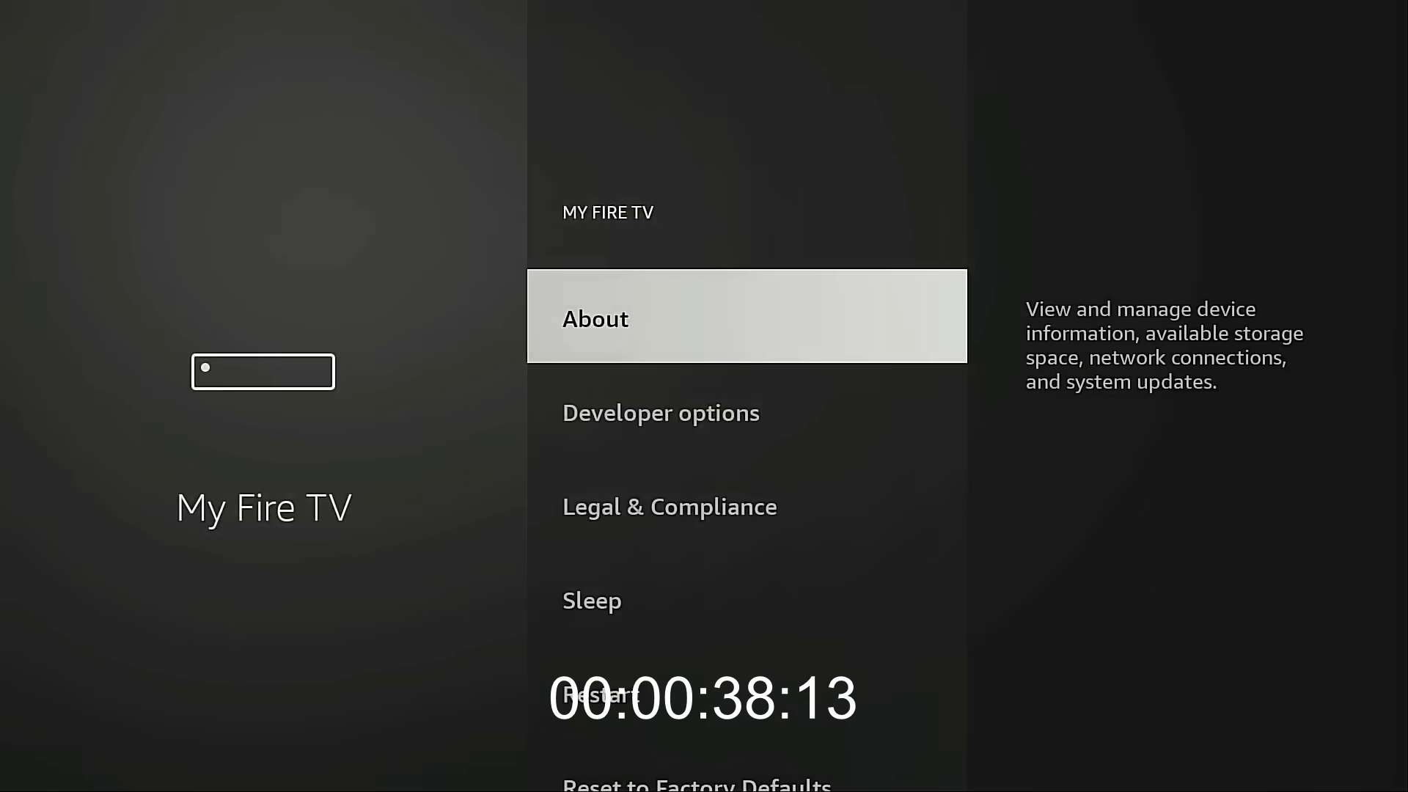
# - Confirm developer mode on the About page, then highlight Developer options in My Fire TV
pyautogui.press('Down')
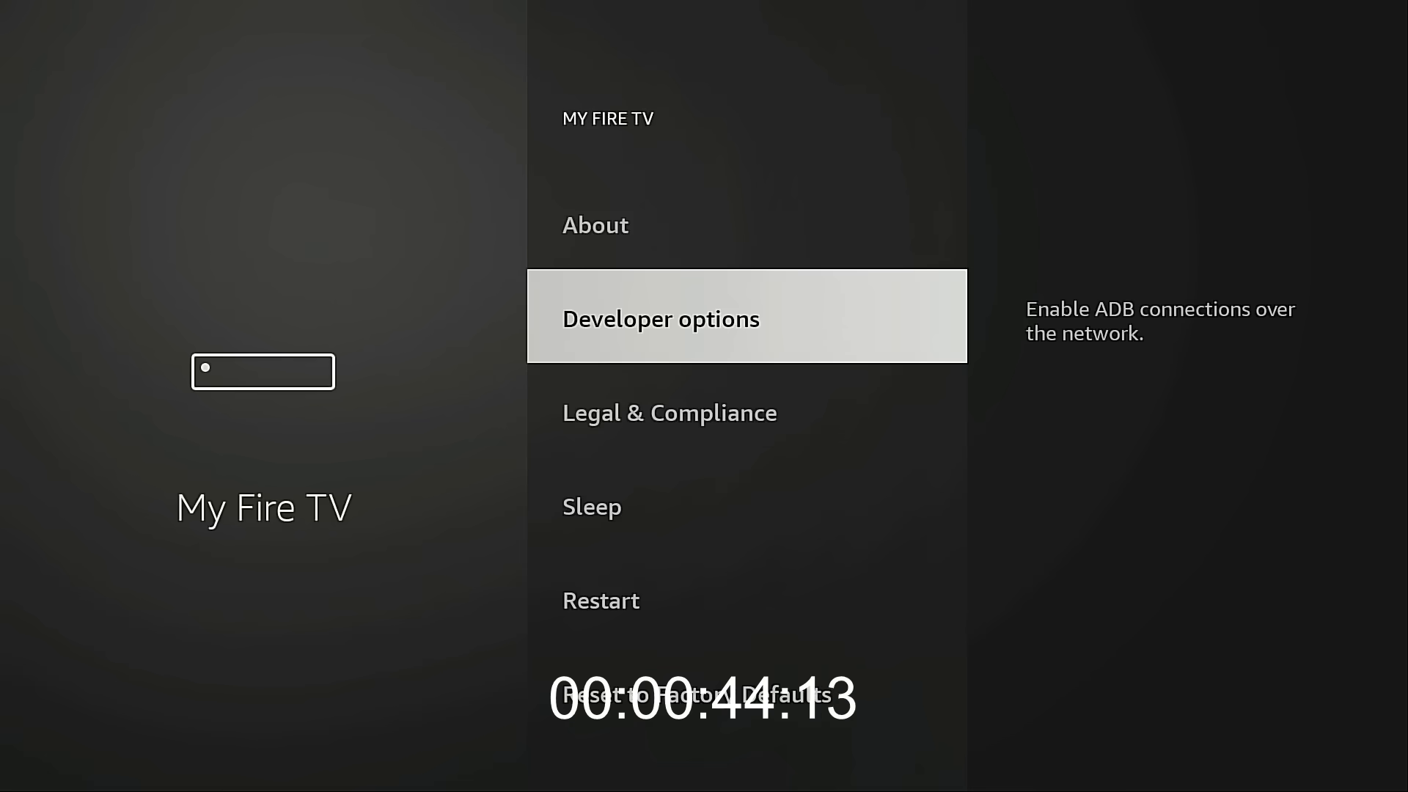
pyautogui.press('Up')
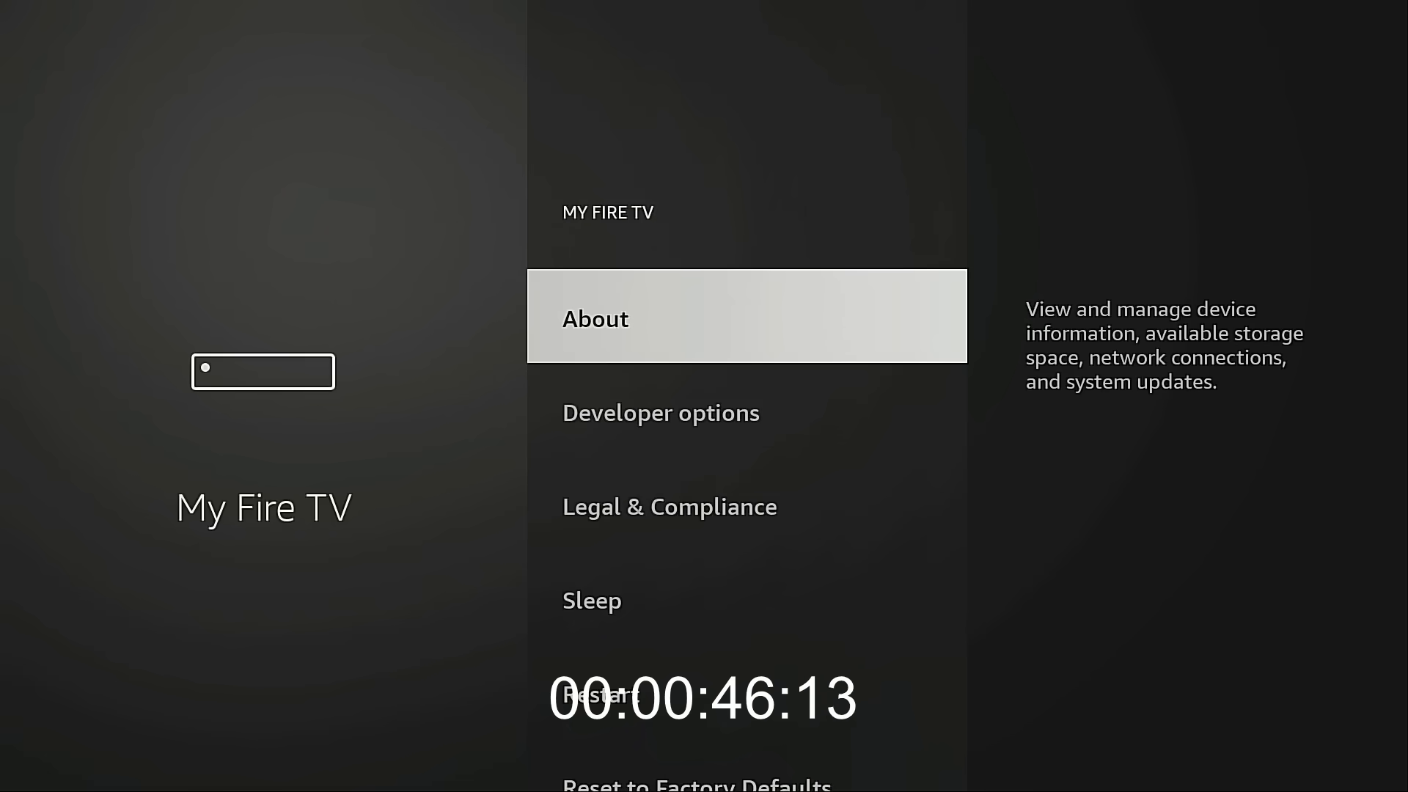
pyautogui.press('Return')
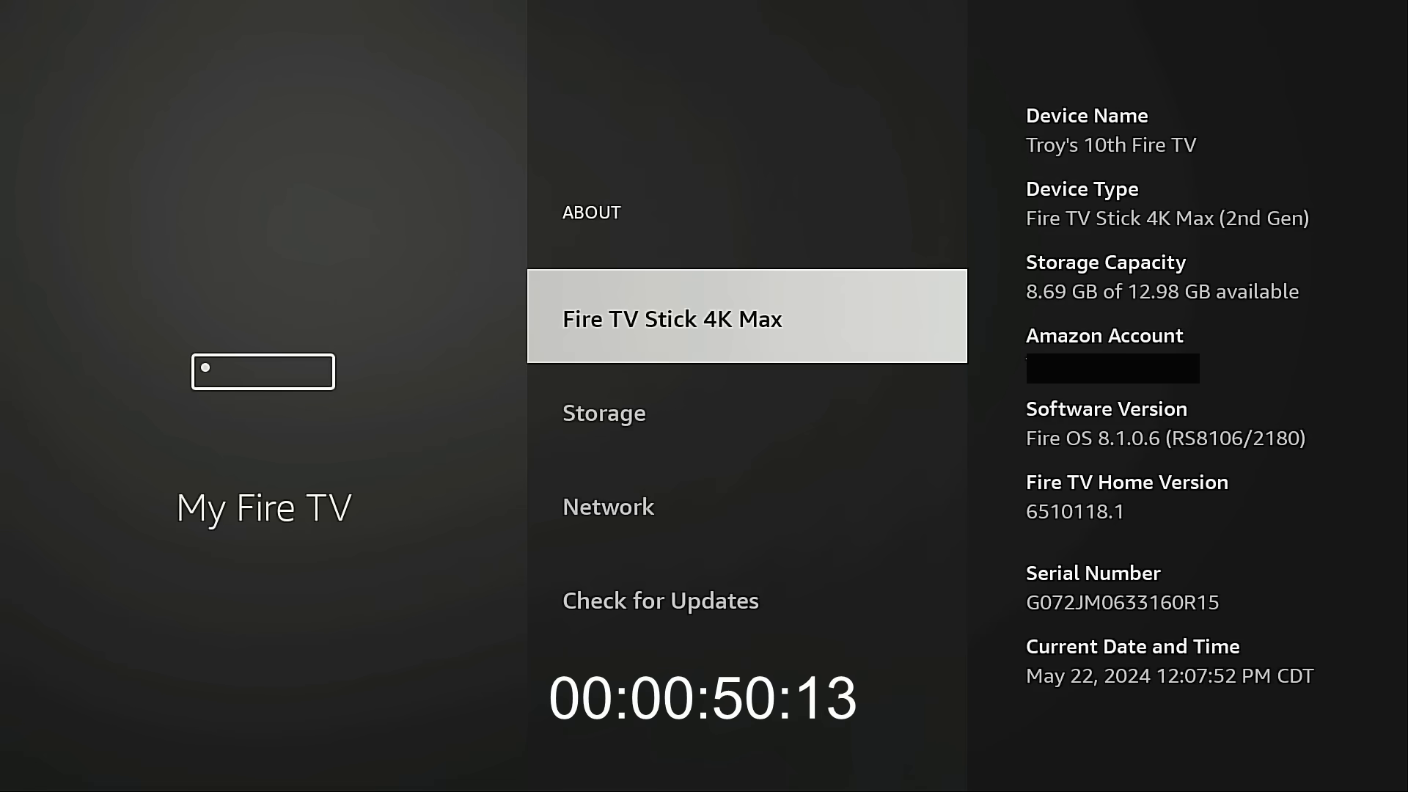
pyautogui.press('Return')
pyautogui.press('Return')
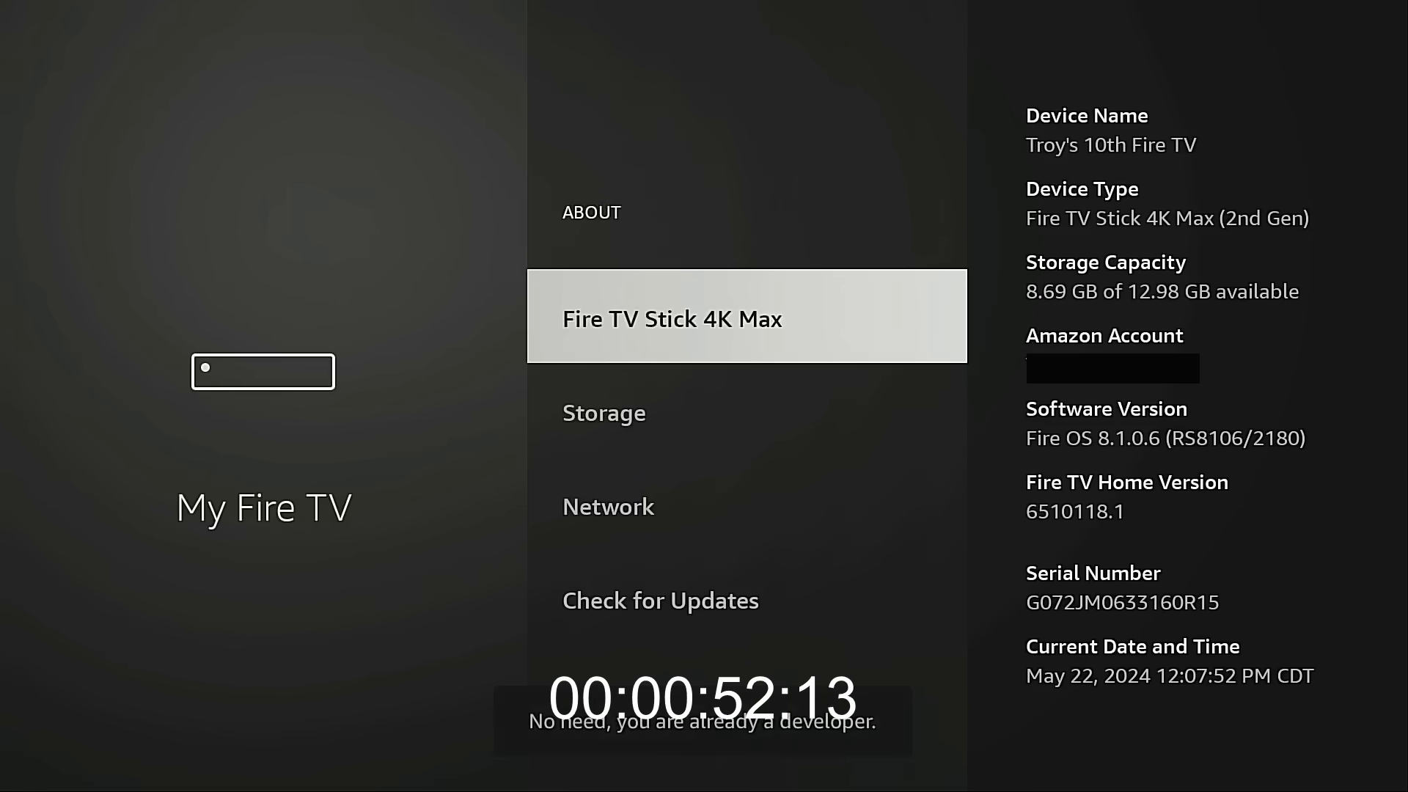
pyautogui.press('Return')
pyautogui.press('Return')
pyautogui.press('Return')
pyautogui.press('Return')
pyautogui.press('Return')
pyautogui.press('Return')
pyautogui.press('Return')
pyautogui.press('Return')
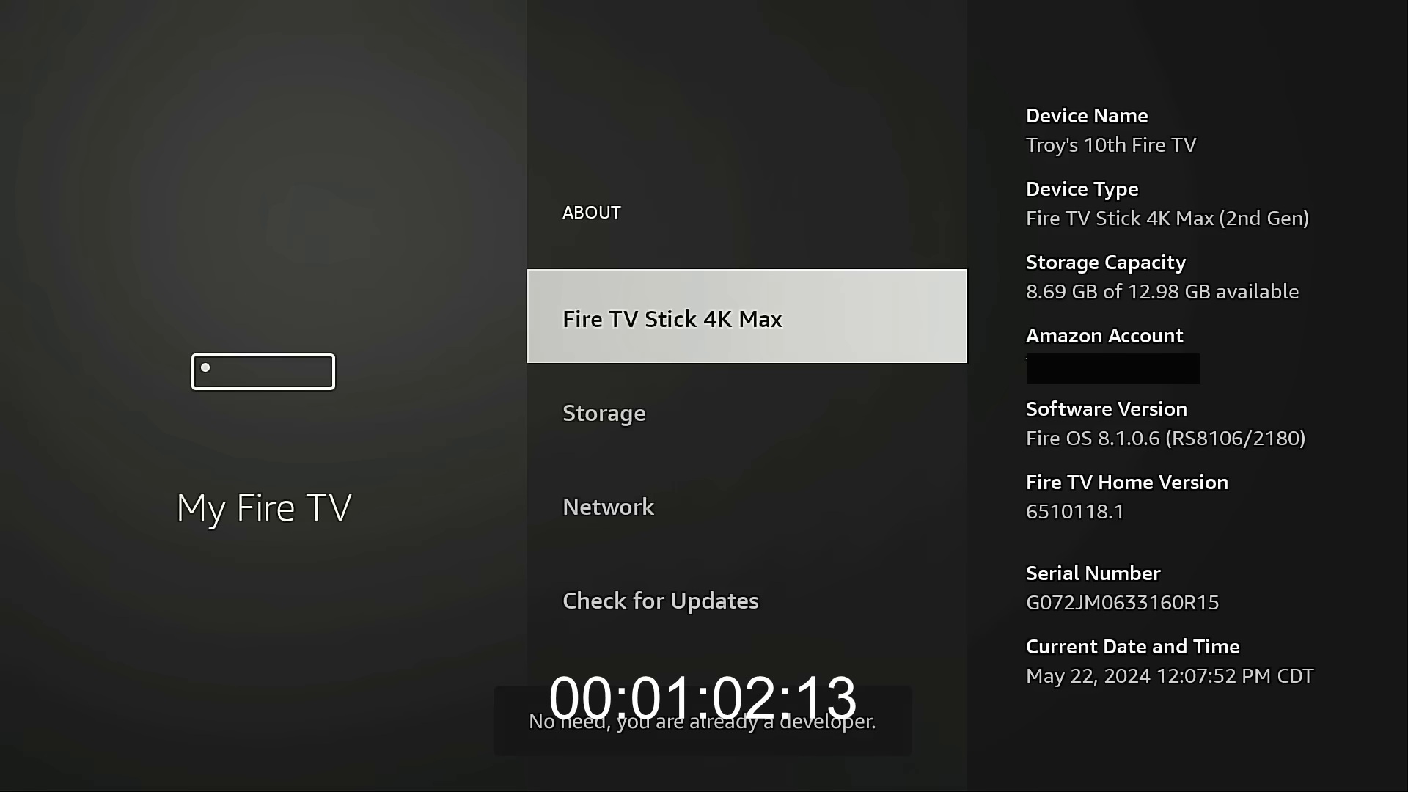
pyautogui.press('Escape')
pyautogui.press('Down')
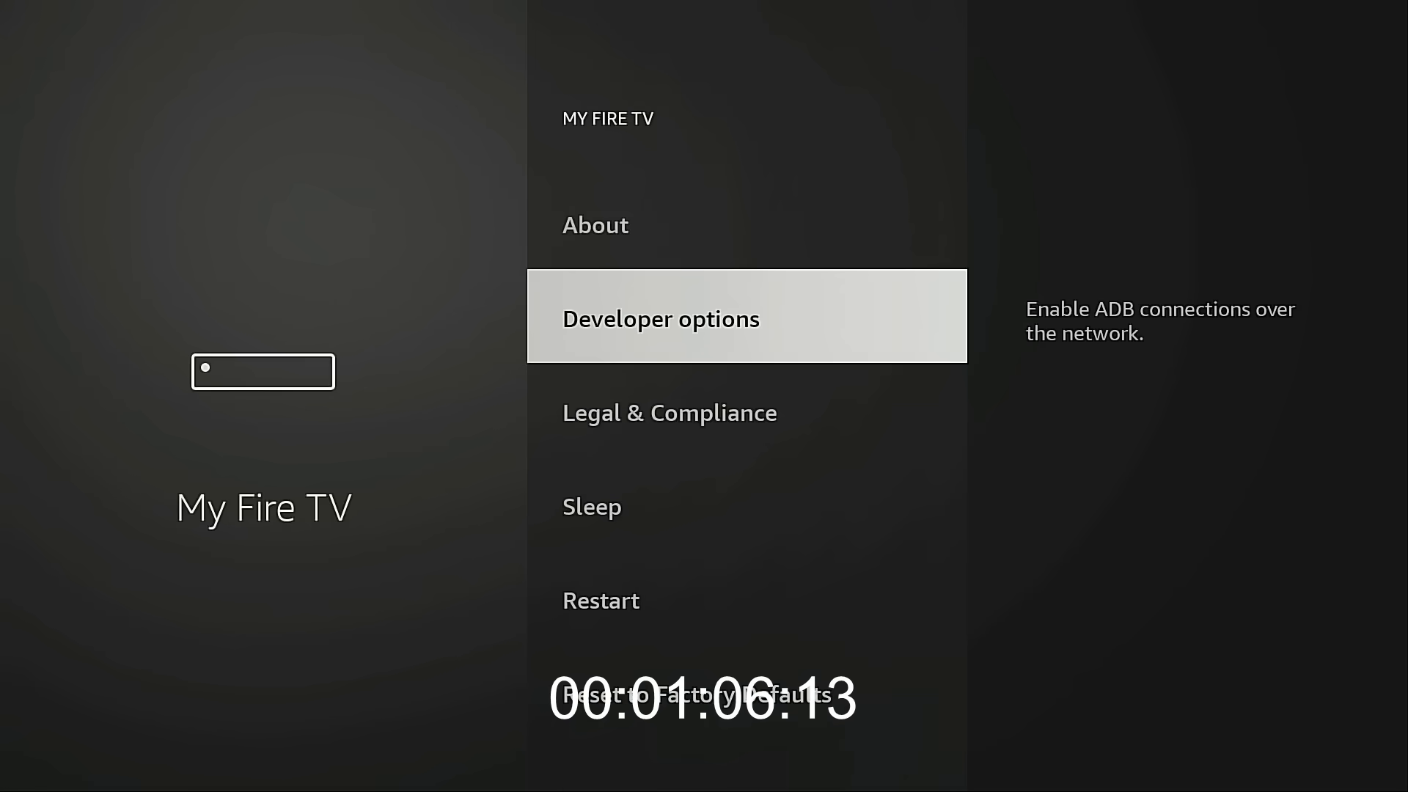
# - In Developer options, turn Install unknown apps ON for Downloader
pyautogui.press('Return')
pyautogui.press('Down')
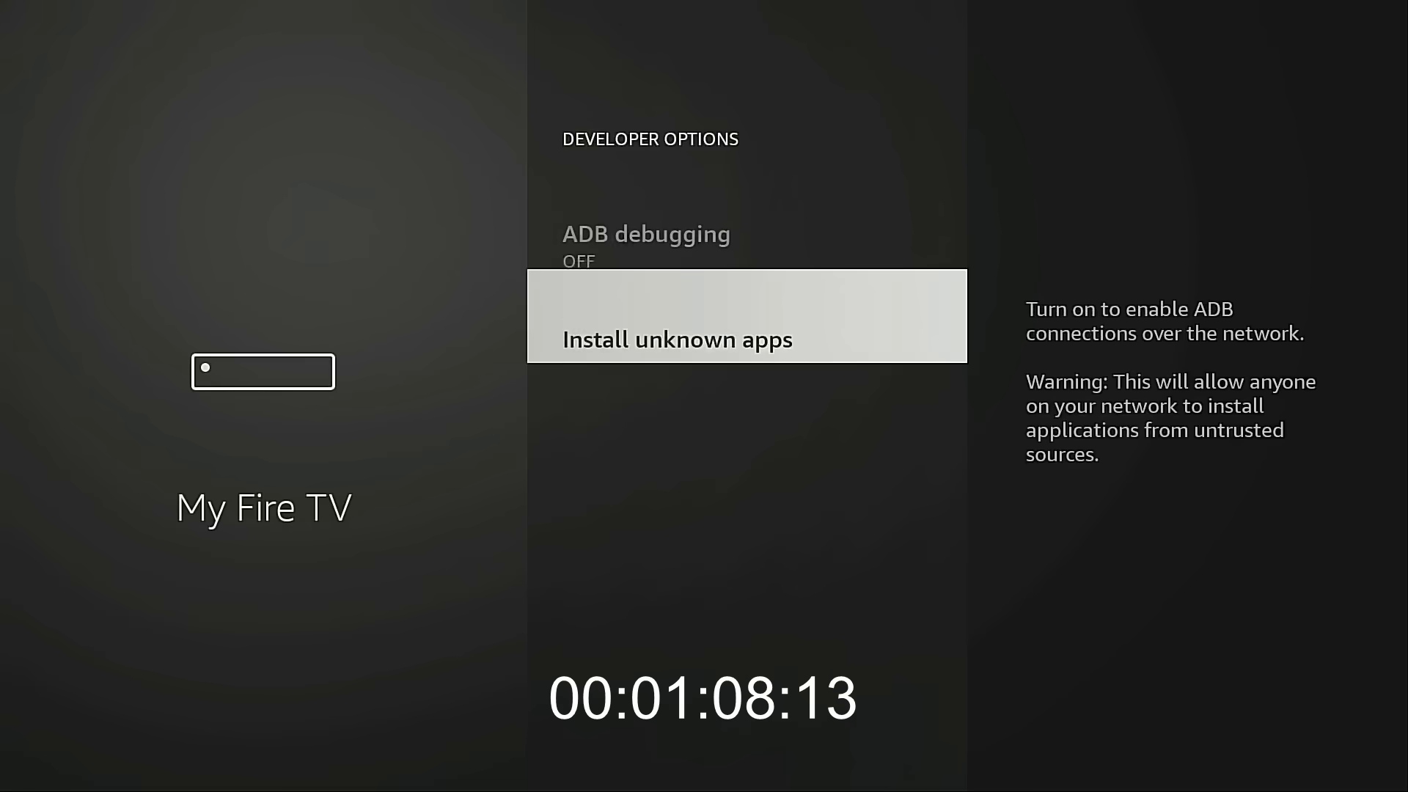
pyautogui.press('Return')
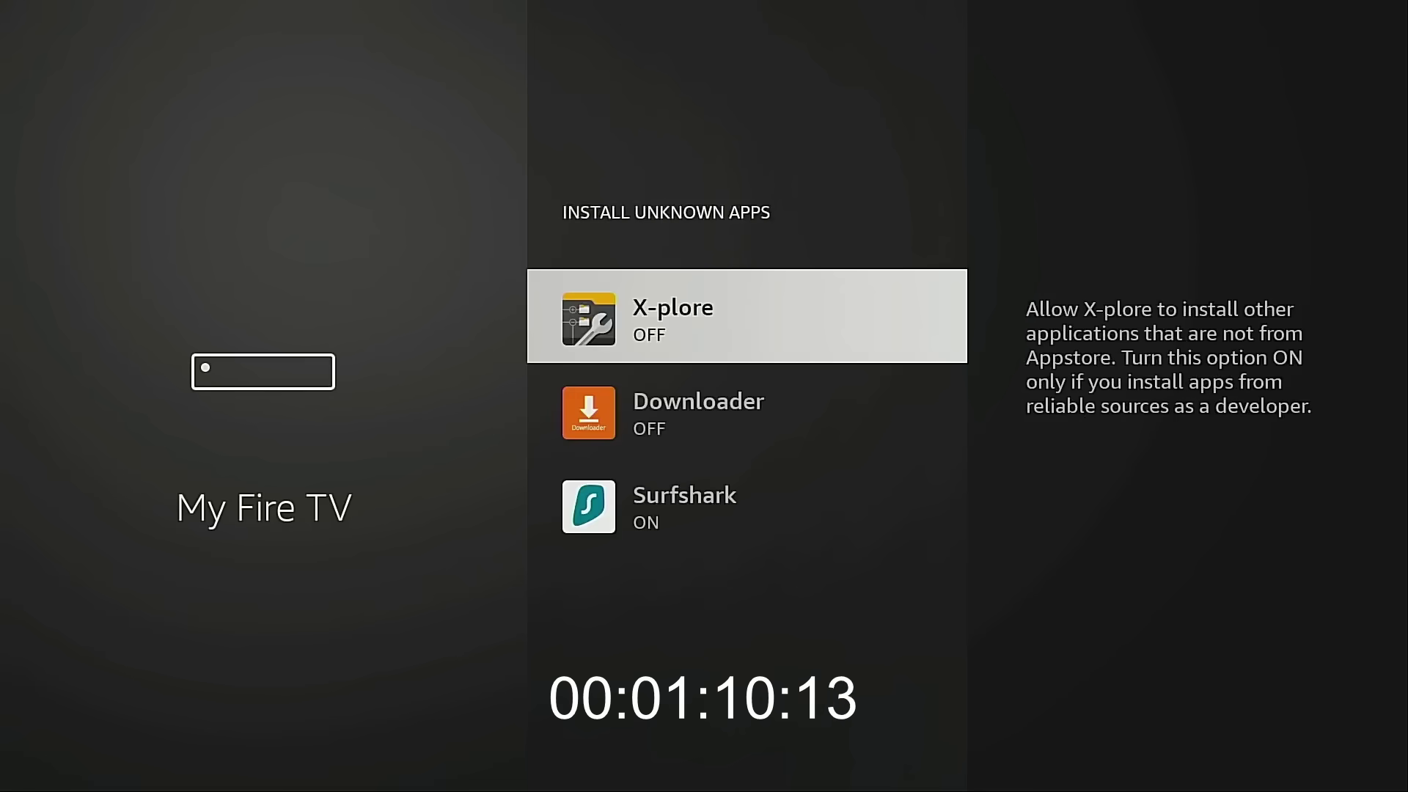
pyautogui.press('Down')
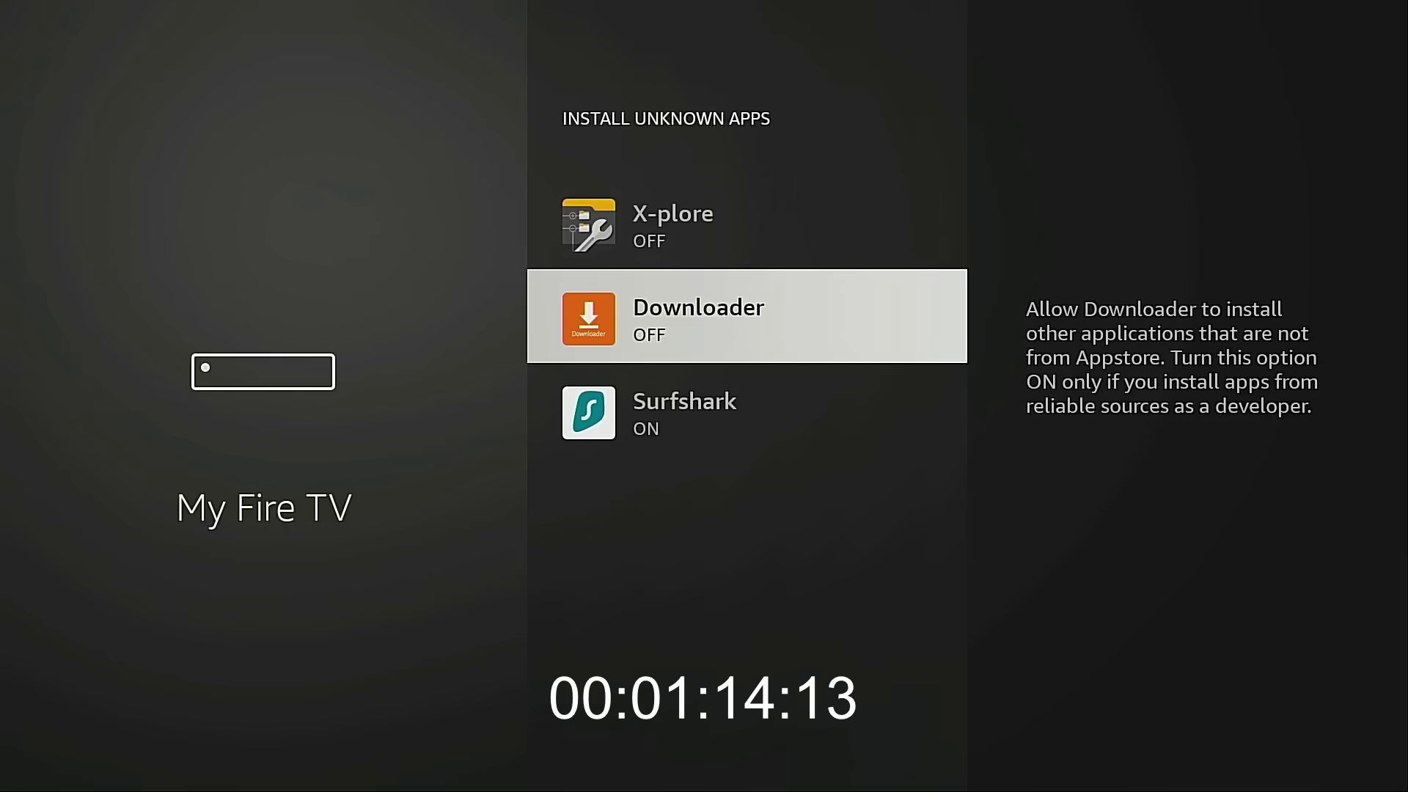
pyautogui.press('Return')
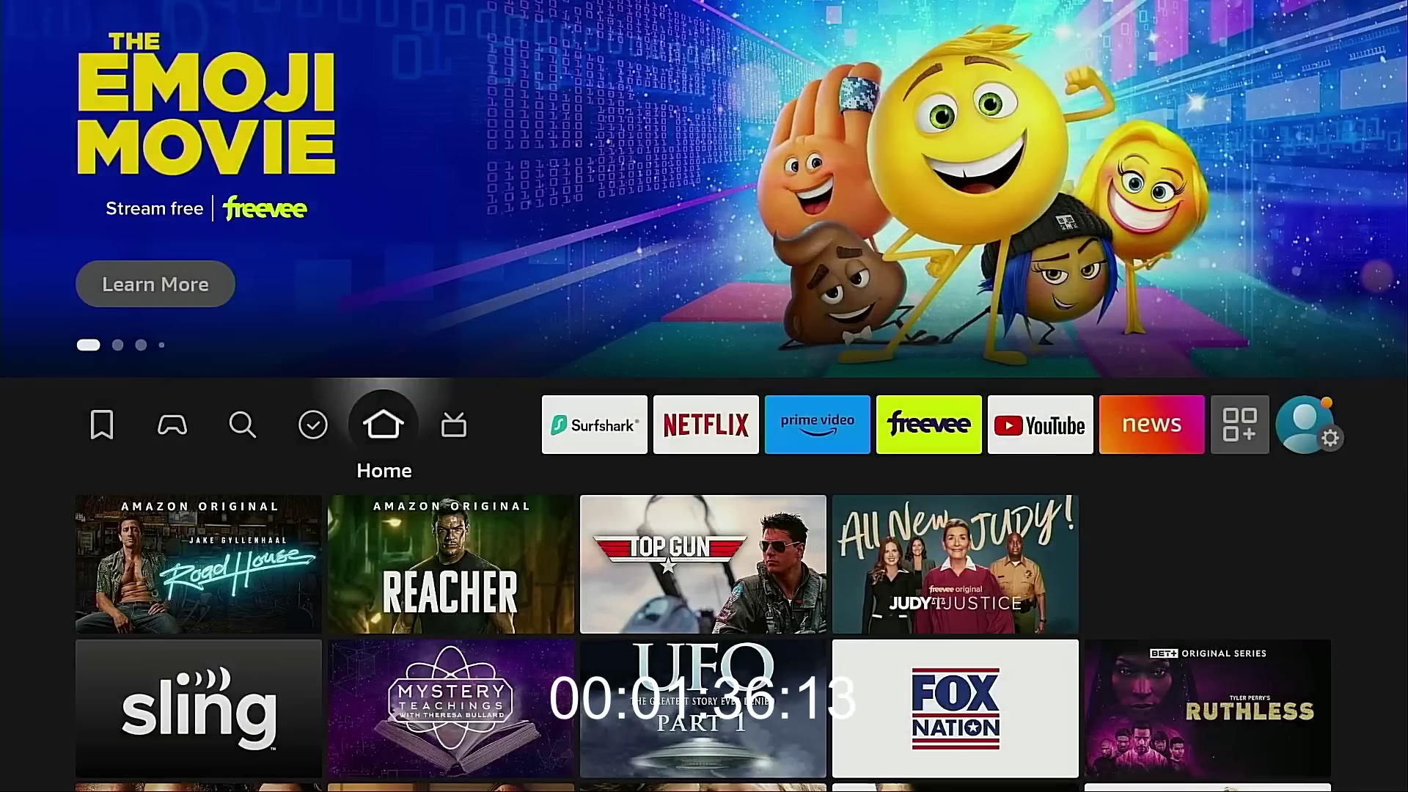
# - Open the Your Apps & Channels grid and highlight the Downloader tile
pyautogui.press('Right')
pyautogui.press('Right')
pyautogui.press('Right')
pyautogui.press('Right')
pyautogui.press('Right')
pyautogui.press('Right')
pyautogui.press('Right')
pyautogui.press('Right')
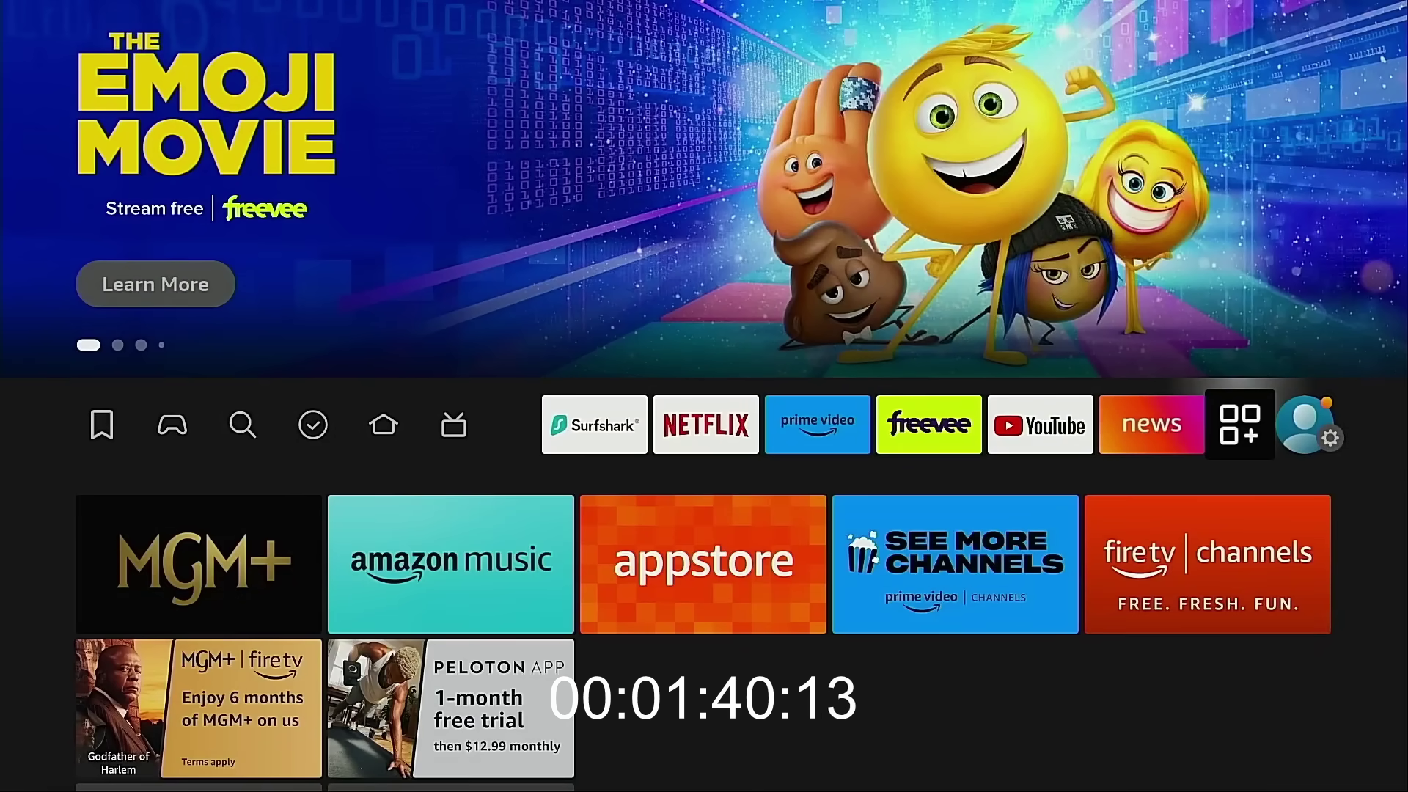
pyautogui.press('Return')
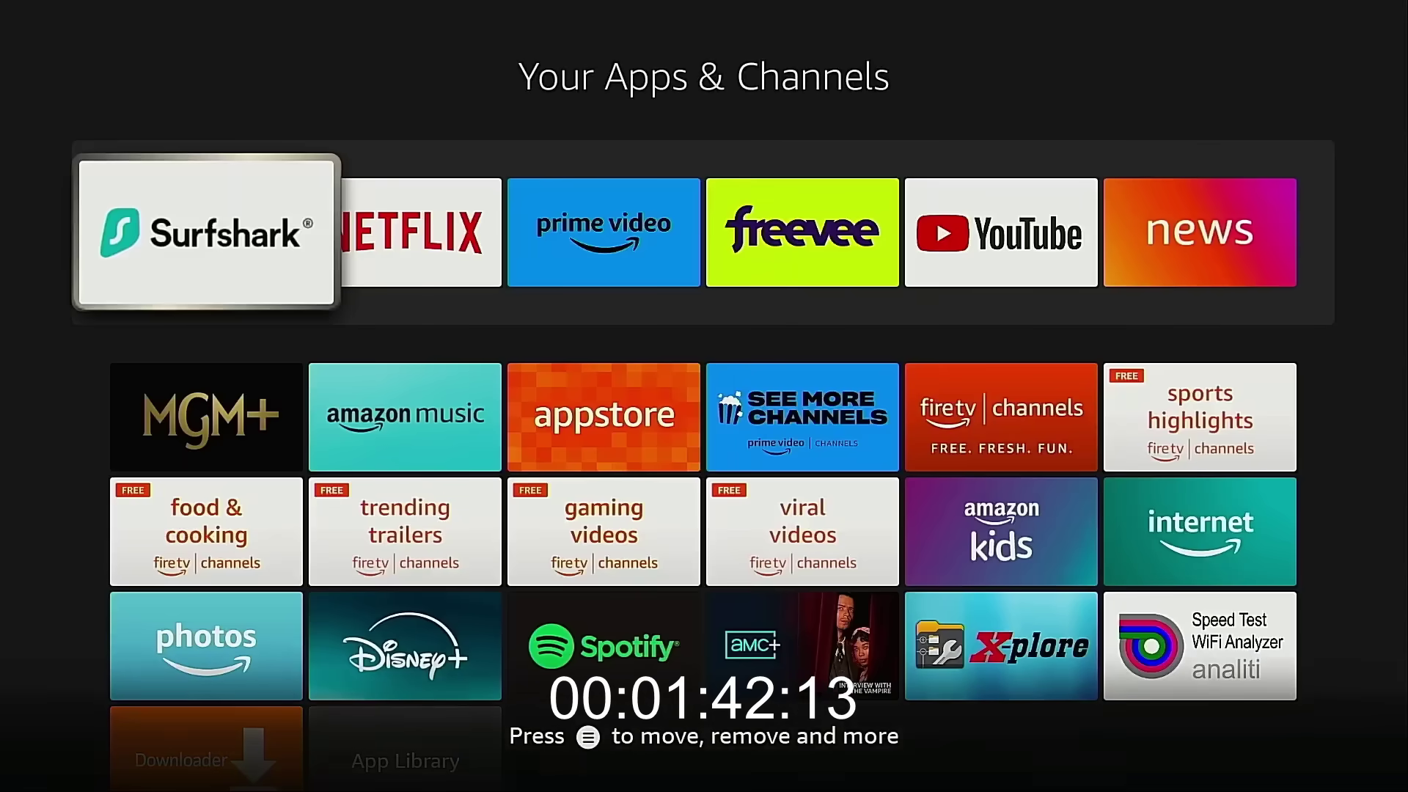
pyautogui.press('Down')
pyautogui.press('Down')
pyautogui.press('Down')
pyautogui.press('Down')
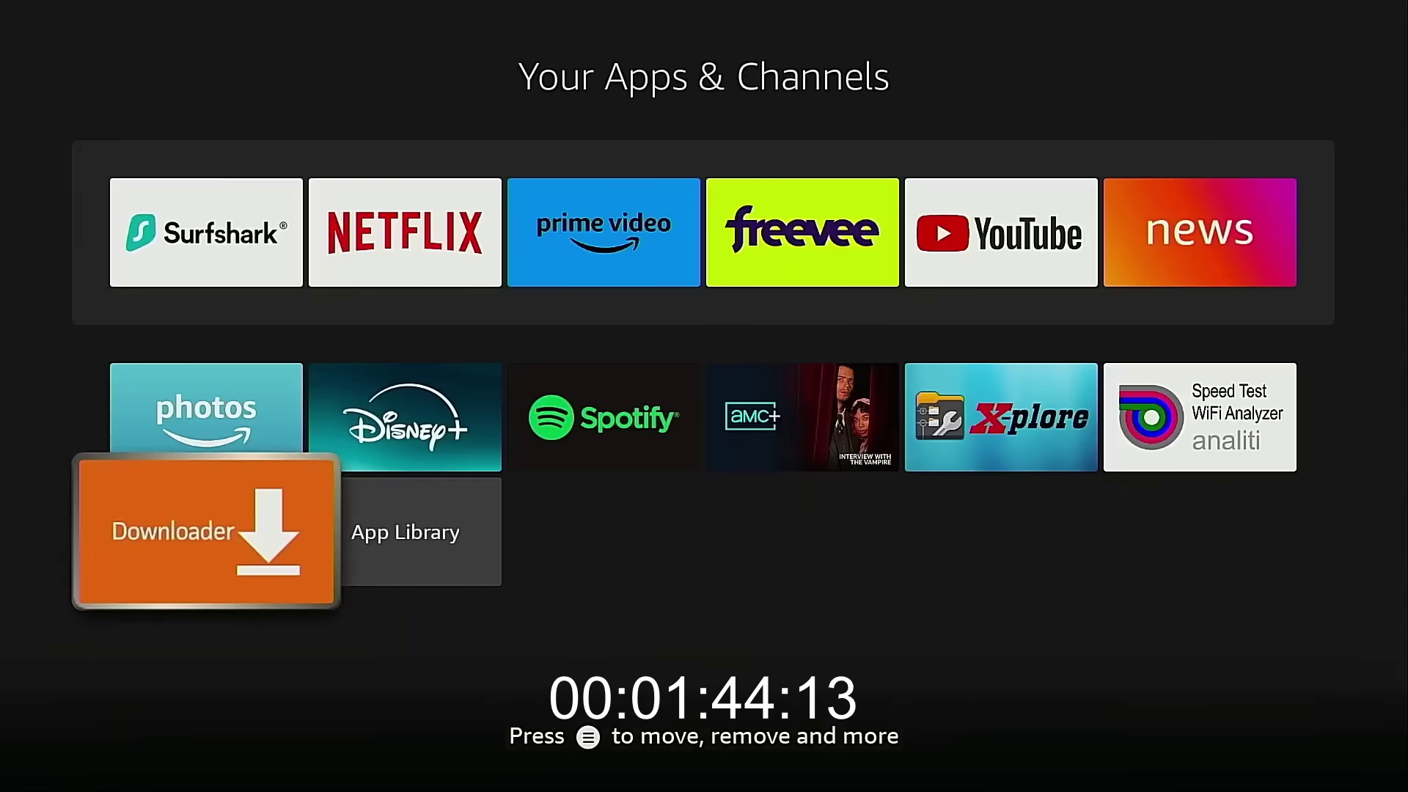
pyautogui.press('Up')
pyautogui.press('Up')
pyautogui.press('Up')
pyautogui.press('Up')
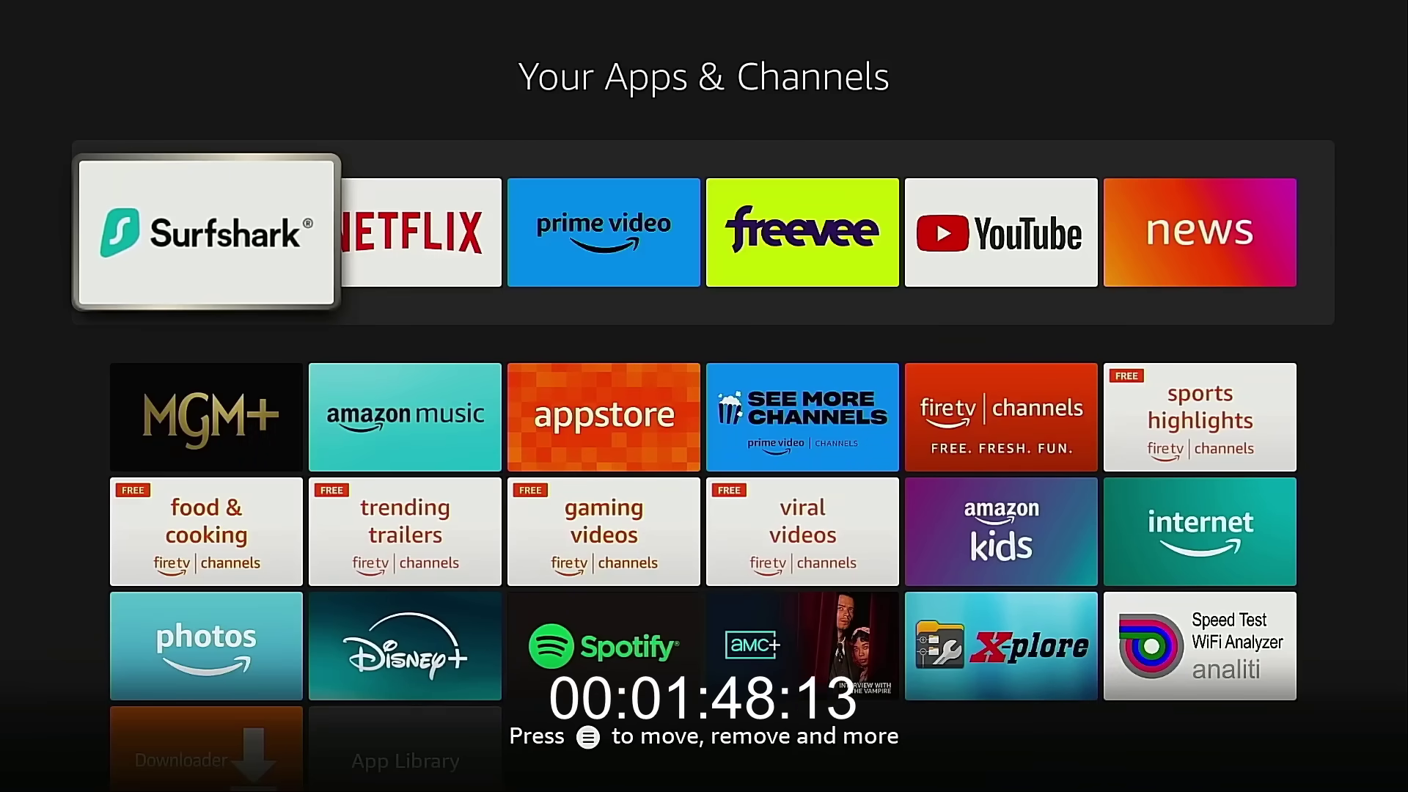
pyautogui.press('Down')
pyautogui.press('Down')
pyautogui.press('Down')
pyautogui.press('Down')
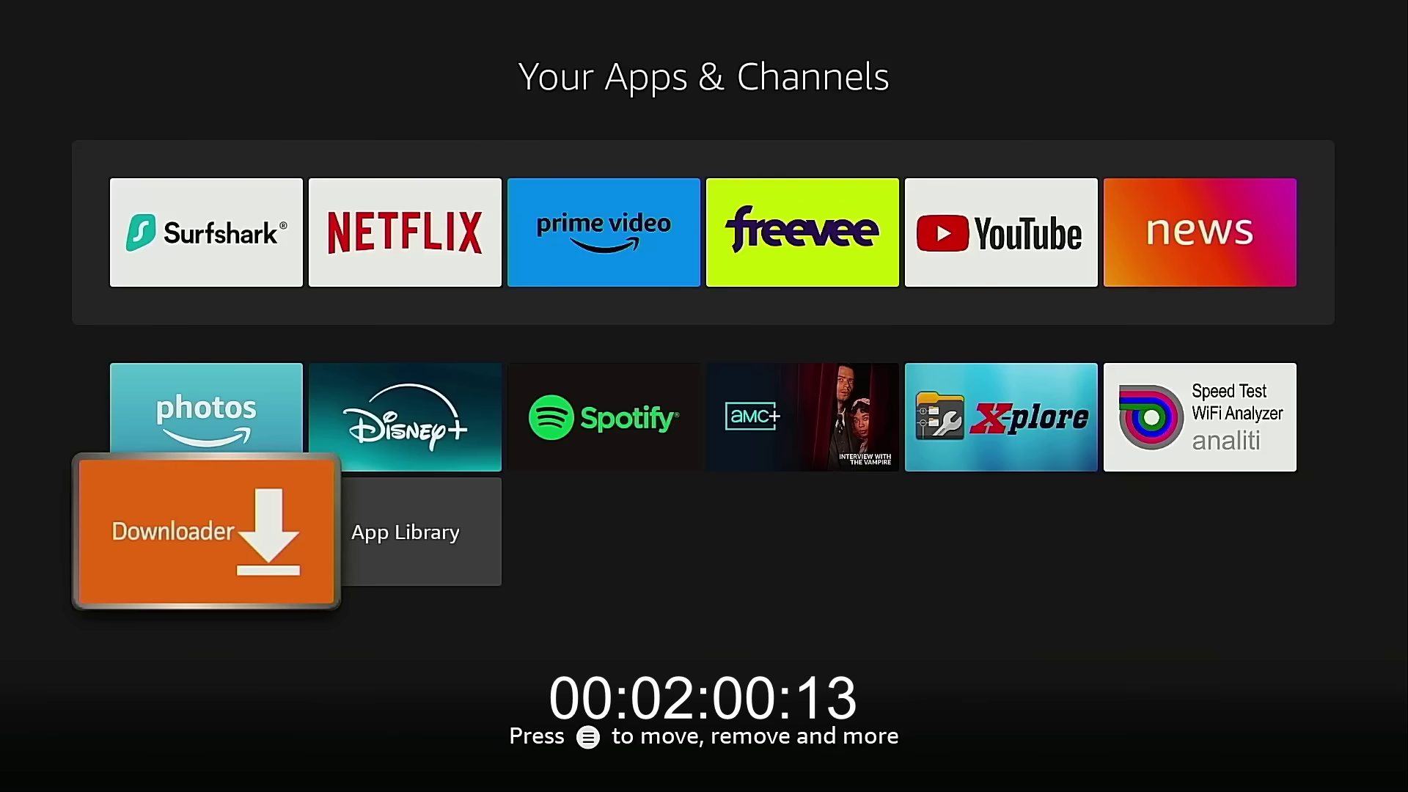
# - Move Downloader into the top row right after Surfshark and return home
pyautogui.press('Menu')
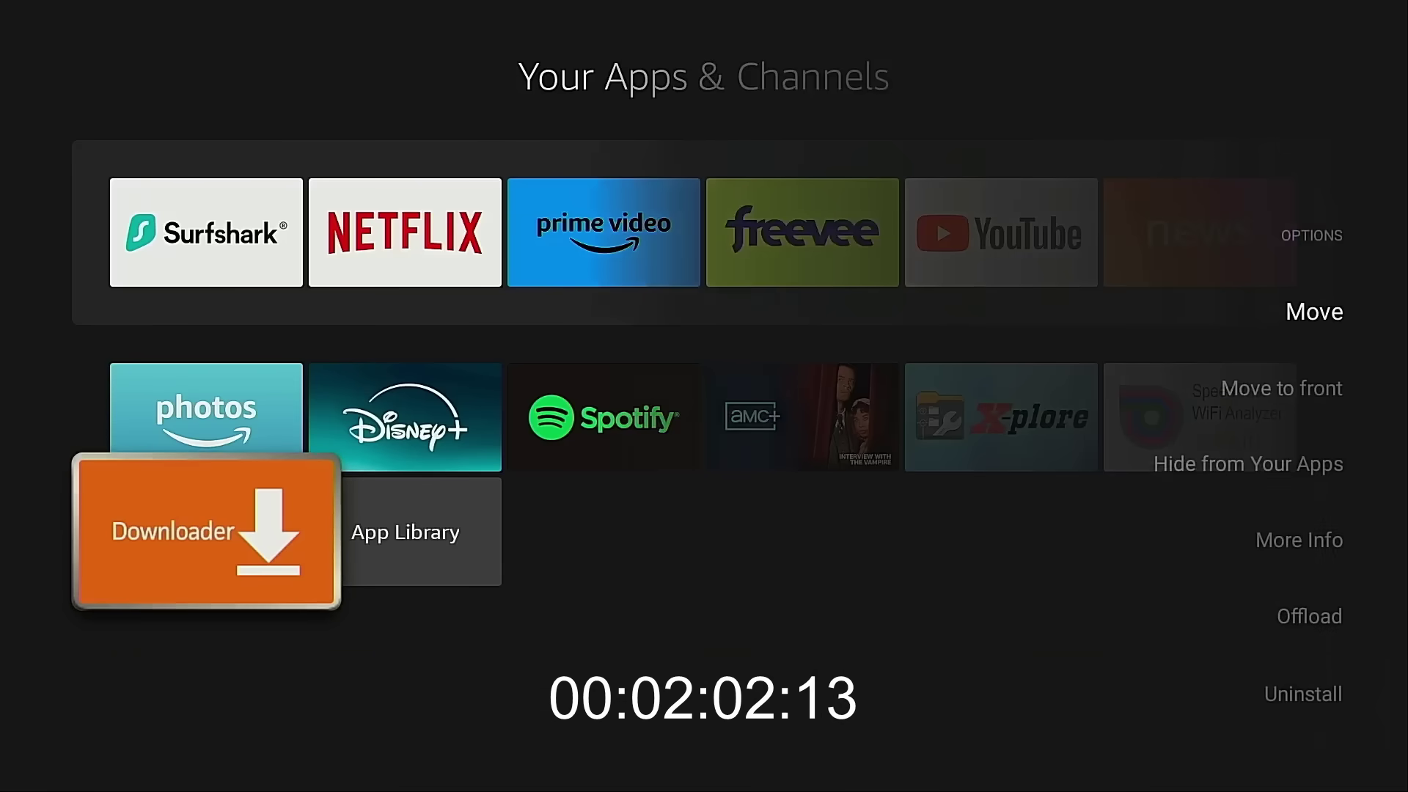
pyautogui.press('Return')
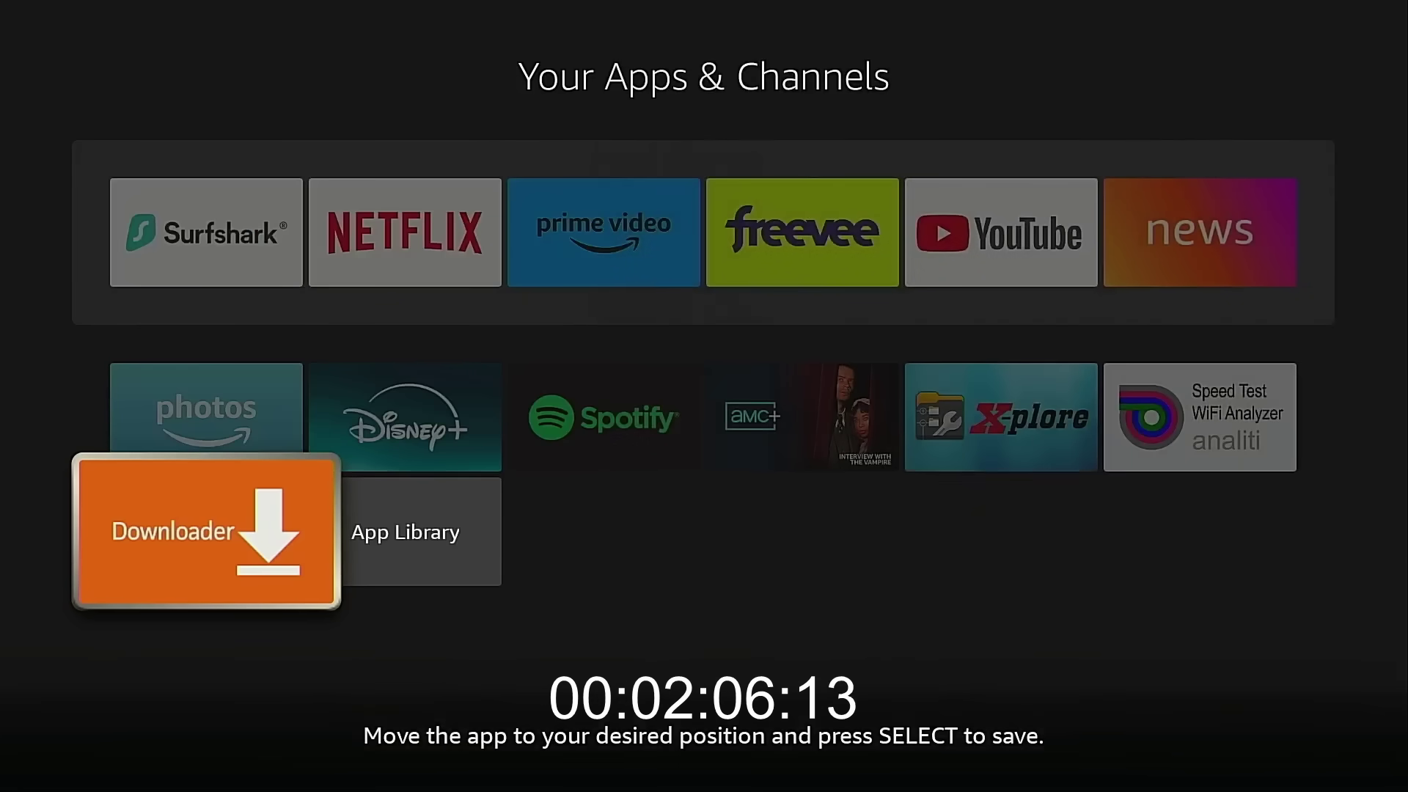
pyautogui.press('Up')
pyautogui.press('Up')
pyautogui.press('Up')
pyautogui.press('Up')
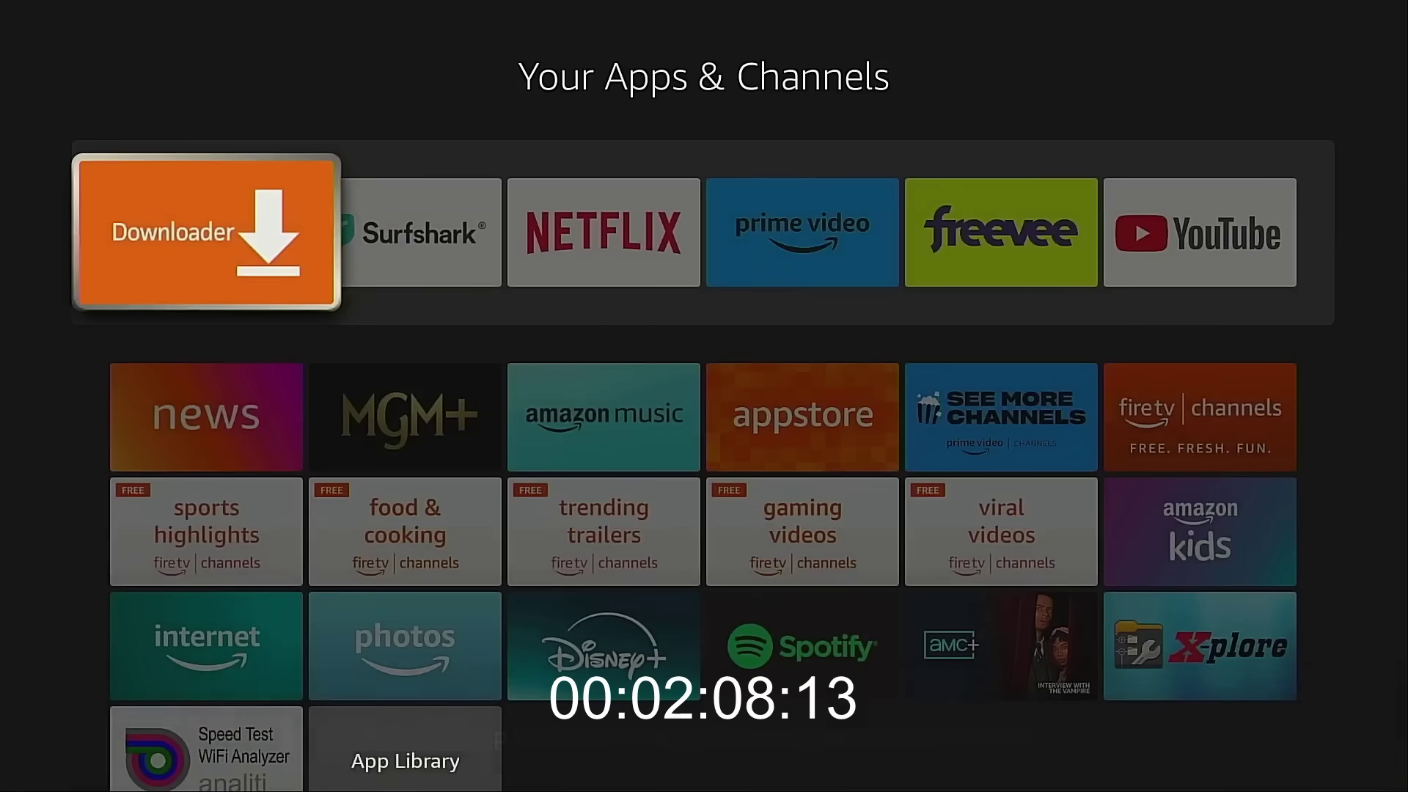
pyautogui.press('Right')
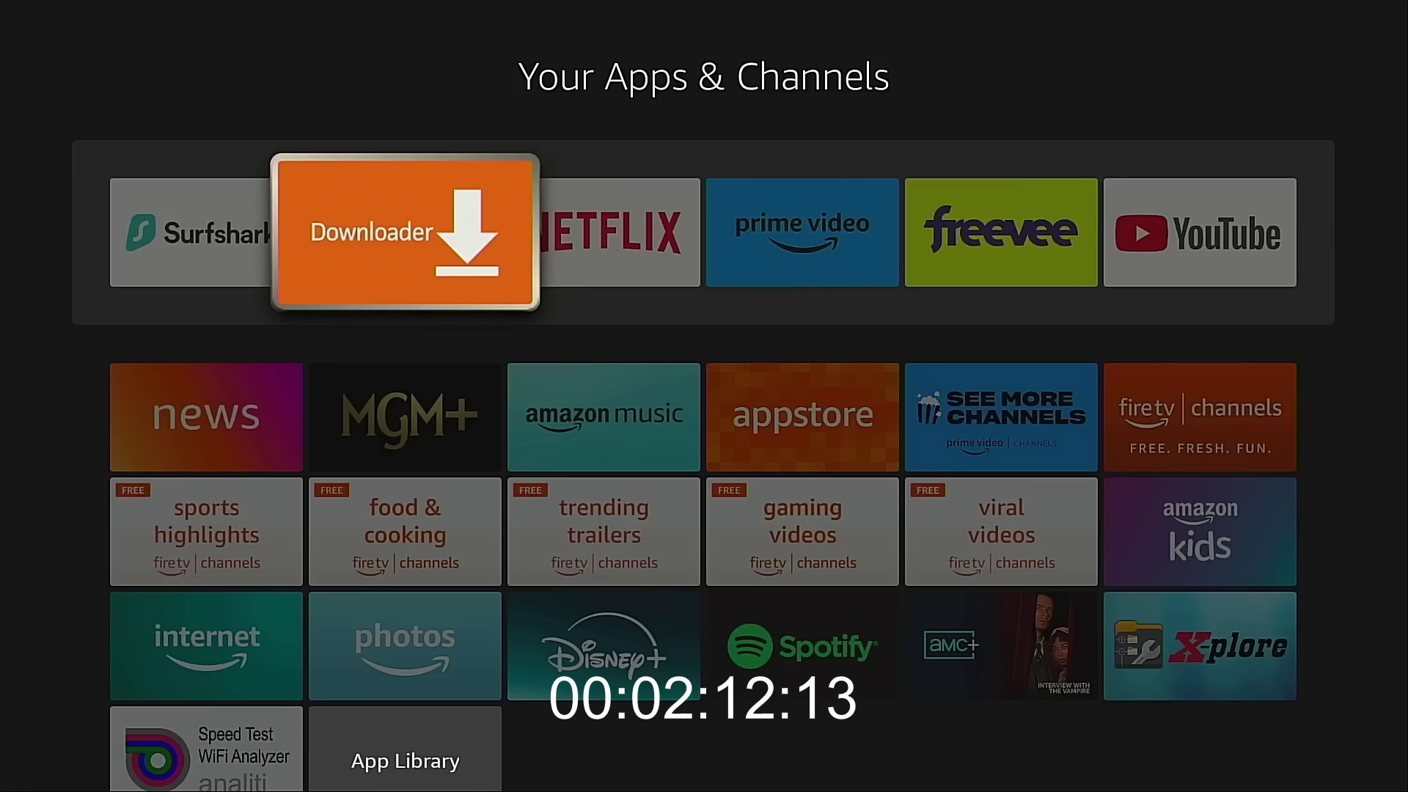
pyautogui.press('Return')
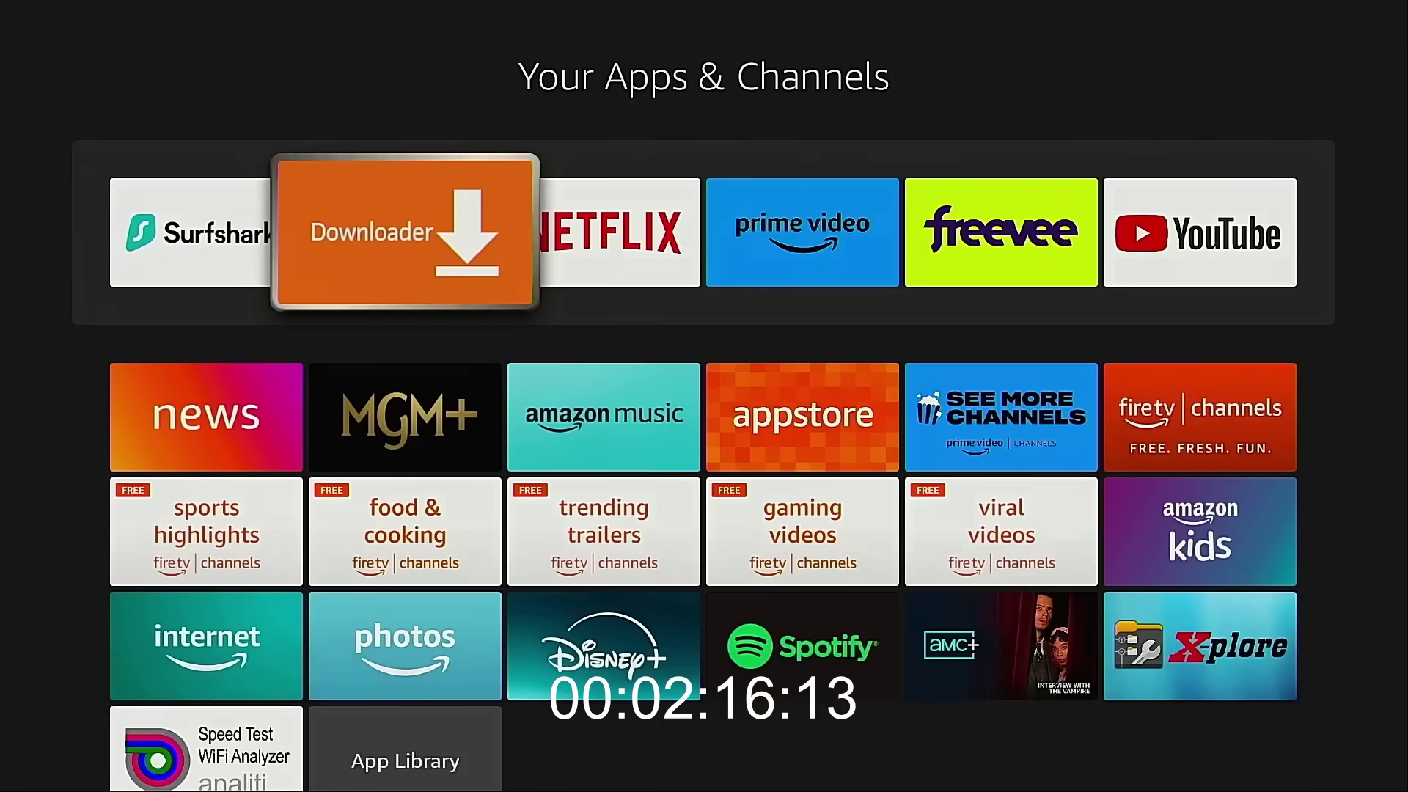
pyautogui.press('Escape')
pyautogui.press('Right')
pyautogui.press('Right')
pyautogui.press('Right')
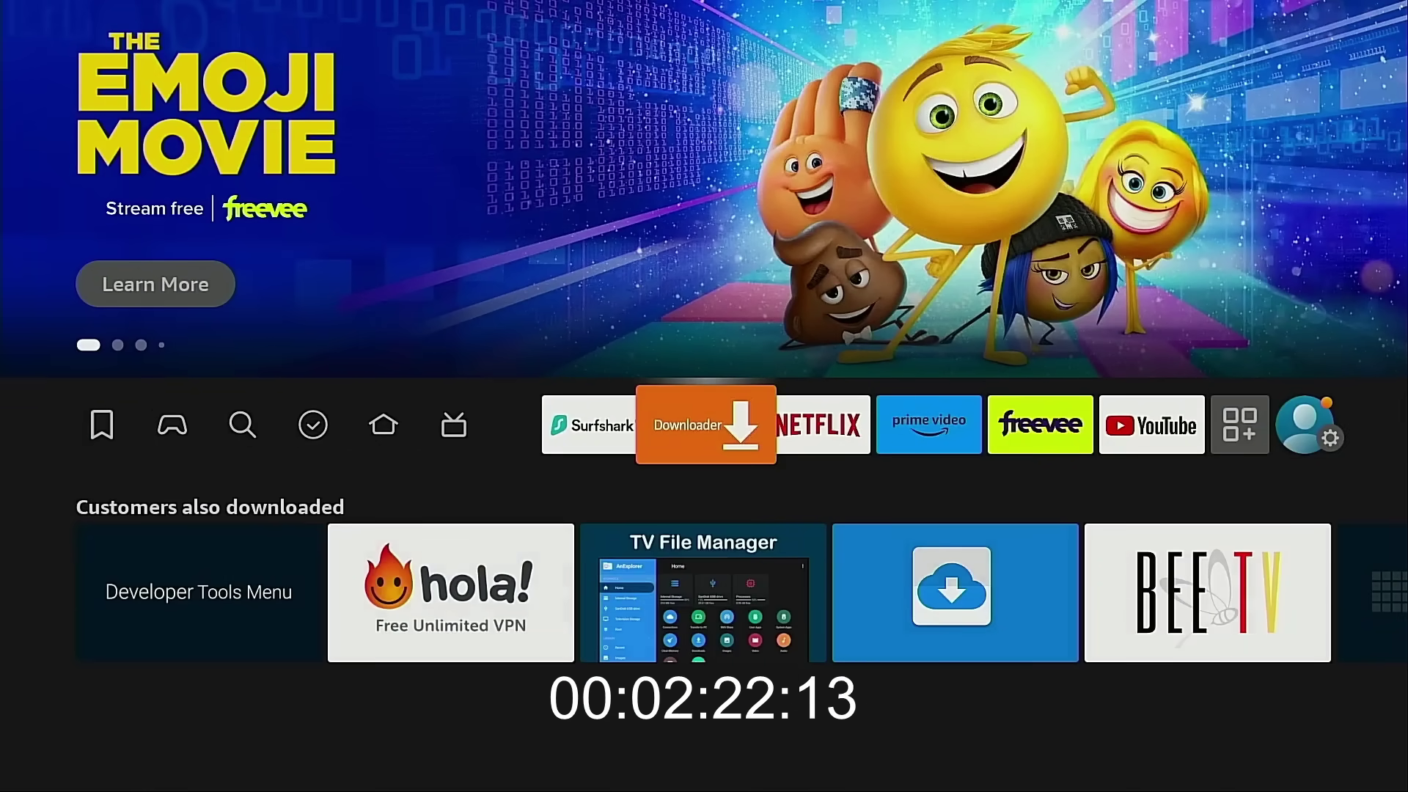
# - Launch Downloader, dismiss its welcome message, and focus the URL field
pyautogui.press('Return')
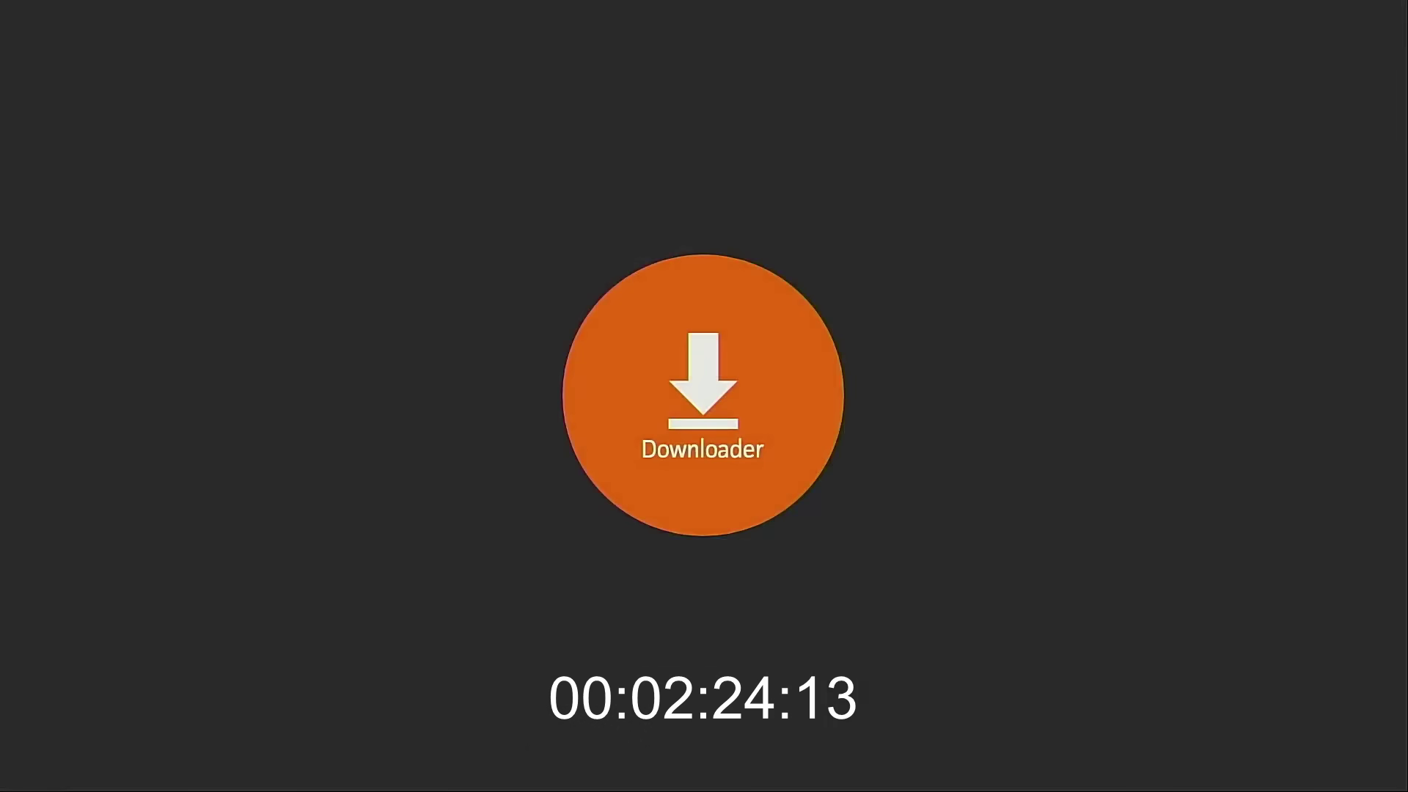
pyautogui.press('Return')
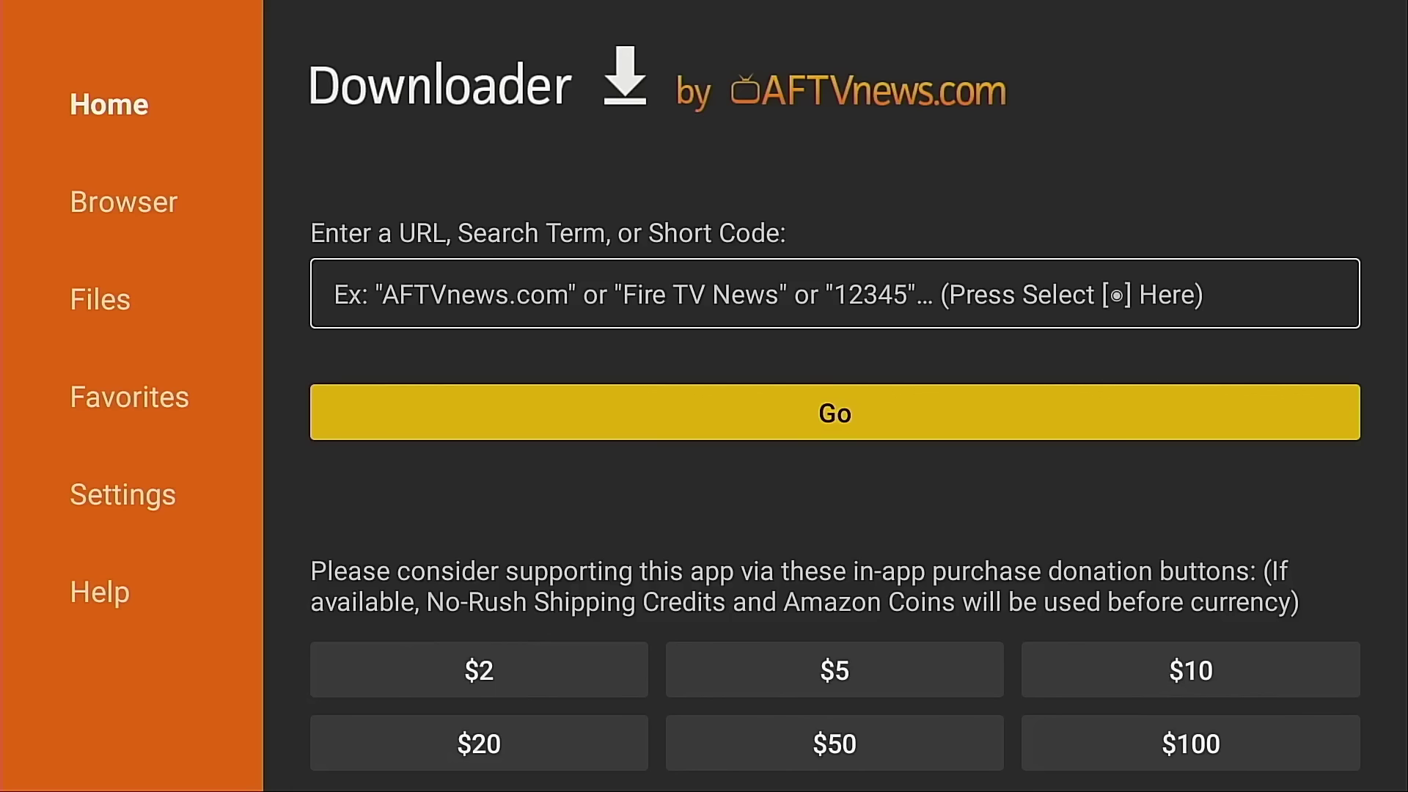
pyautogui.press('Up')
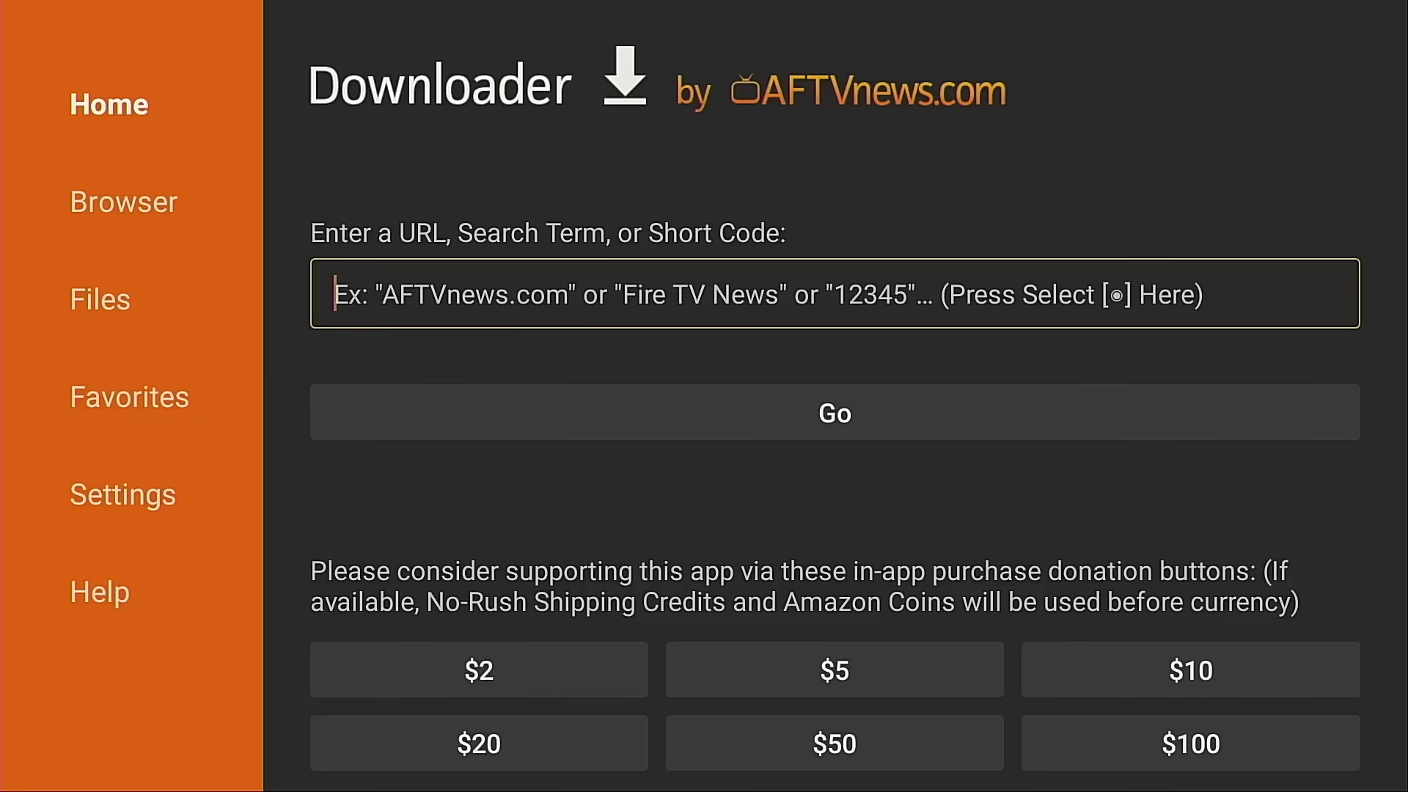
# - Enter short code 250931 in Downloader's URL field and submit it with Go
pyautogui.press('Return')
pyautogui.press('Up')
pyautogui.press('Right')
pyautogui.press('Return')
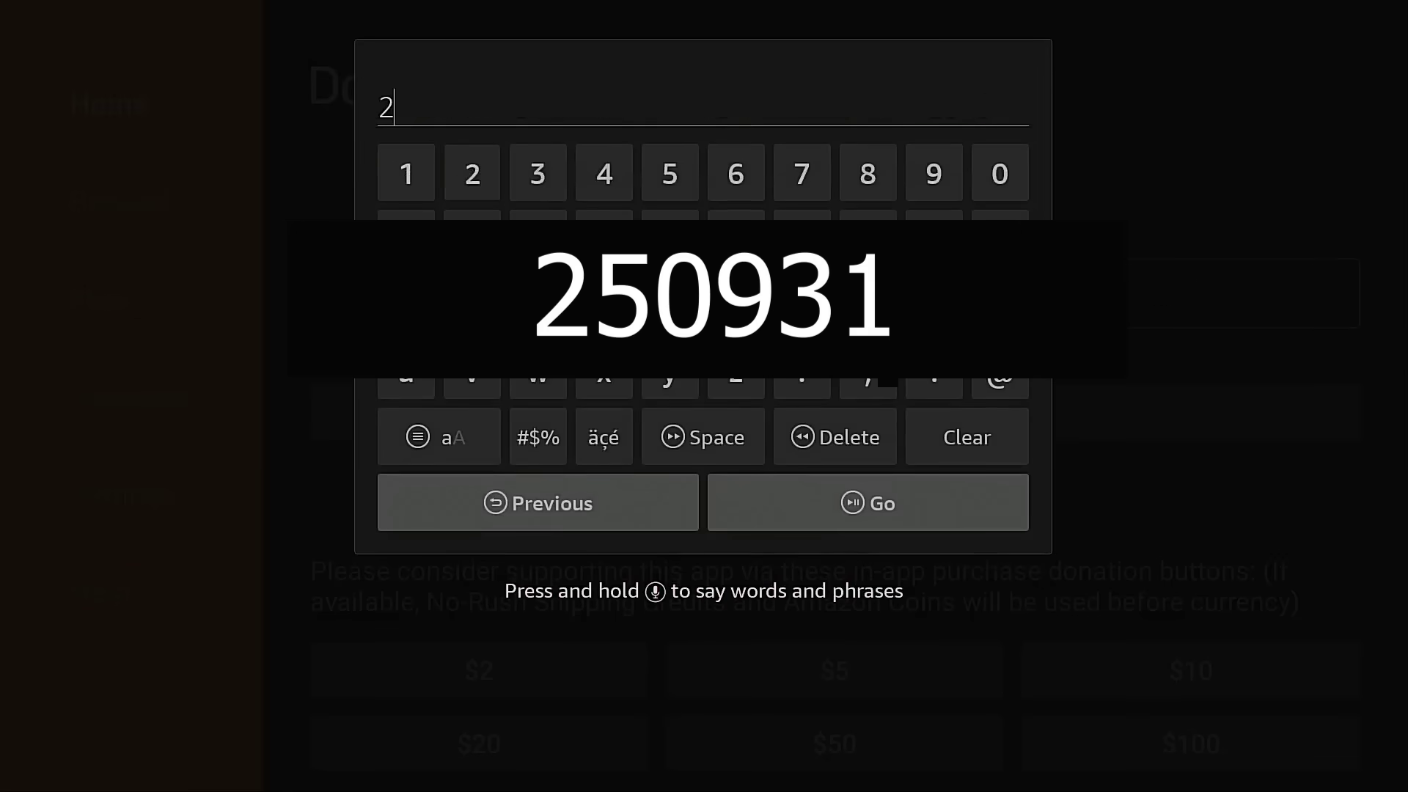
pyautogui.press('Right')
pyautogui.press('Right')
pyautogui.press('Right')
pyautogui.press('Right')
pyautogui.press('Left')
pyautogui.press('Return')
pyautogui.press('Right')
pyautogui.press('Right')
pyautogui.press('Right')
pyautogui.press('Right')
pyautogui.press('Right')
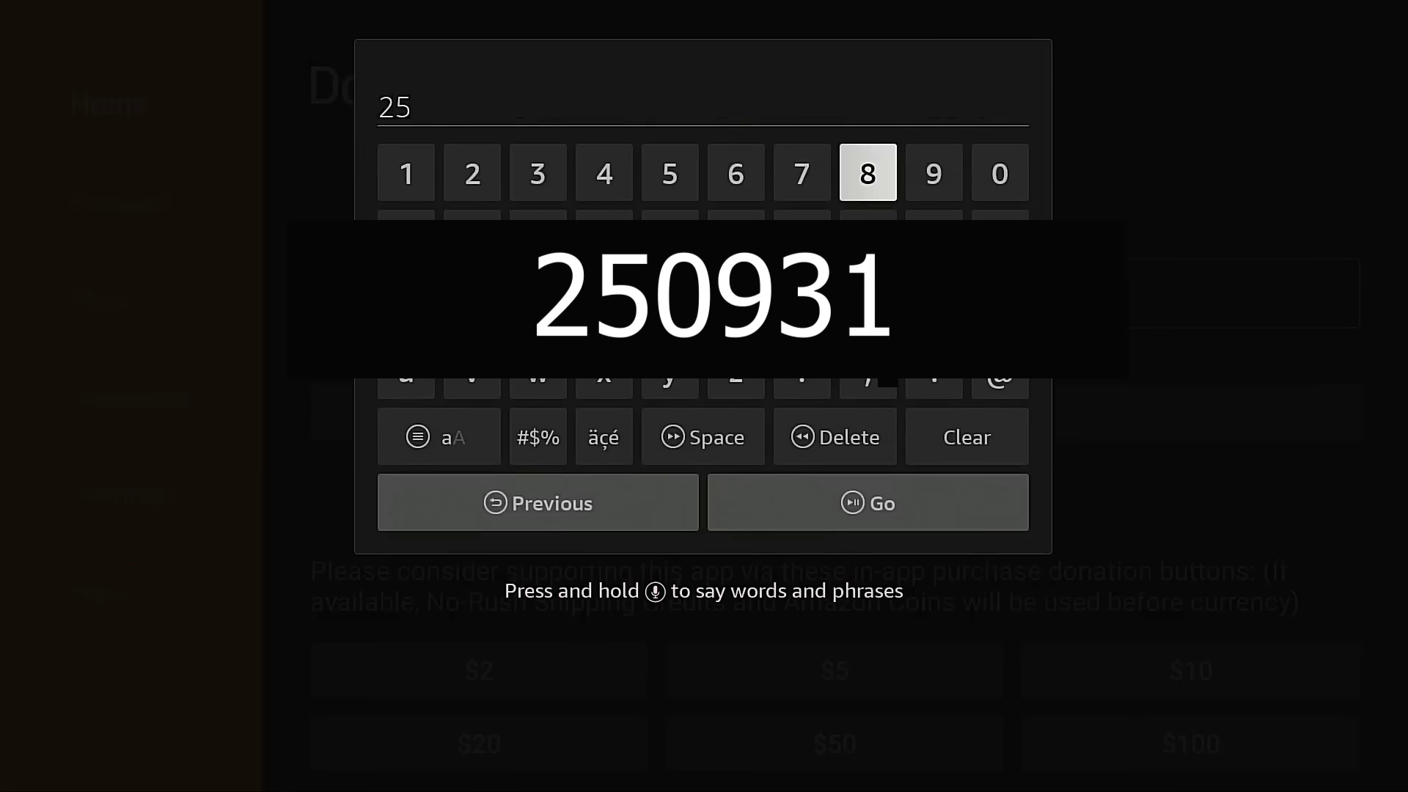
pyautogui.press('Return')
pyautogui.press('Left')
pyautogui.press('Return')
pyautogui.press('Right')
pyautogui.press('Right')
pyautogui.press('Right')
pyautogui.press('Right')
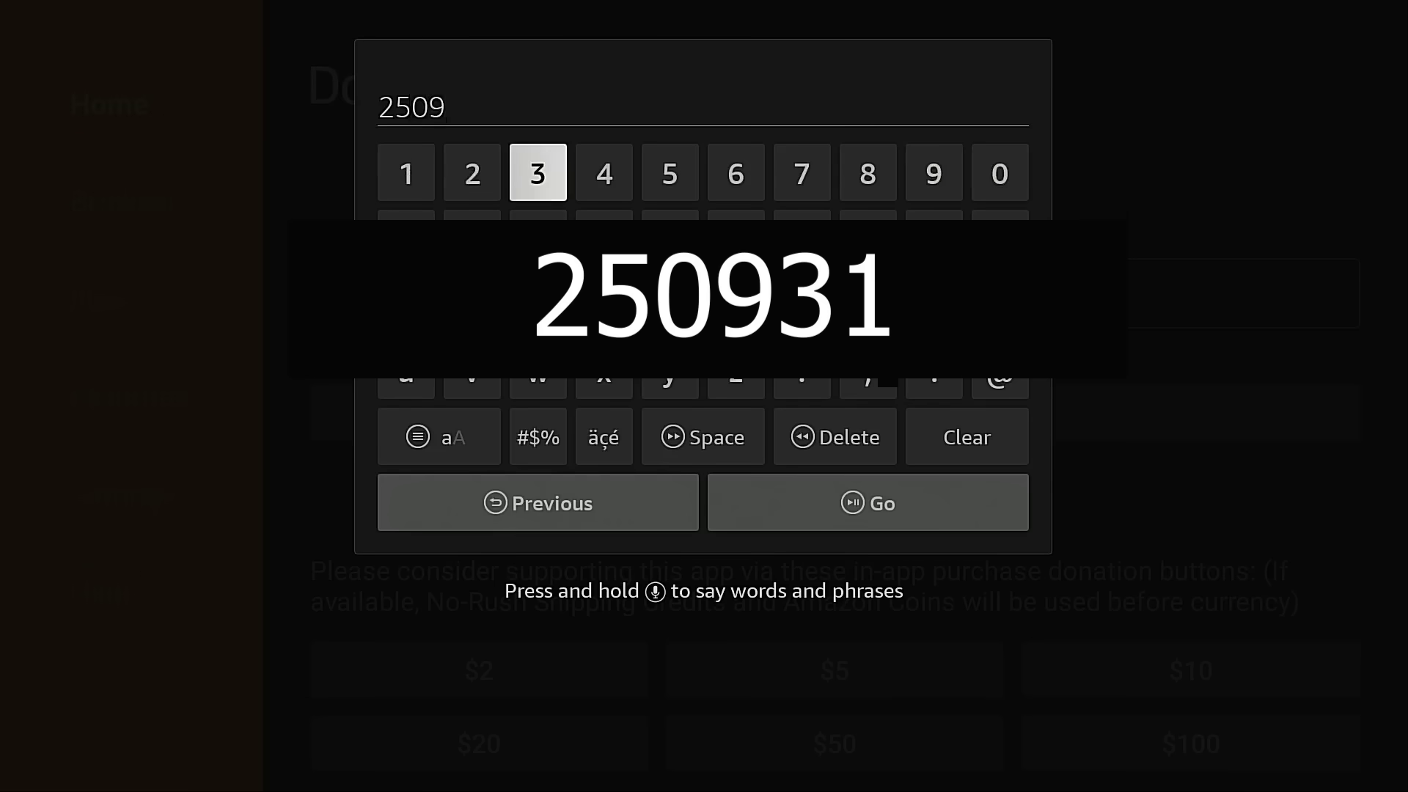
pyautogui.press('Return')
pyautogui.press('Left')
pyautogui.press('Left')
pyautogui.press('Return')
pyautogui.press('Down')
pyautogui.press('Down')
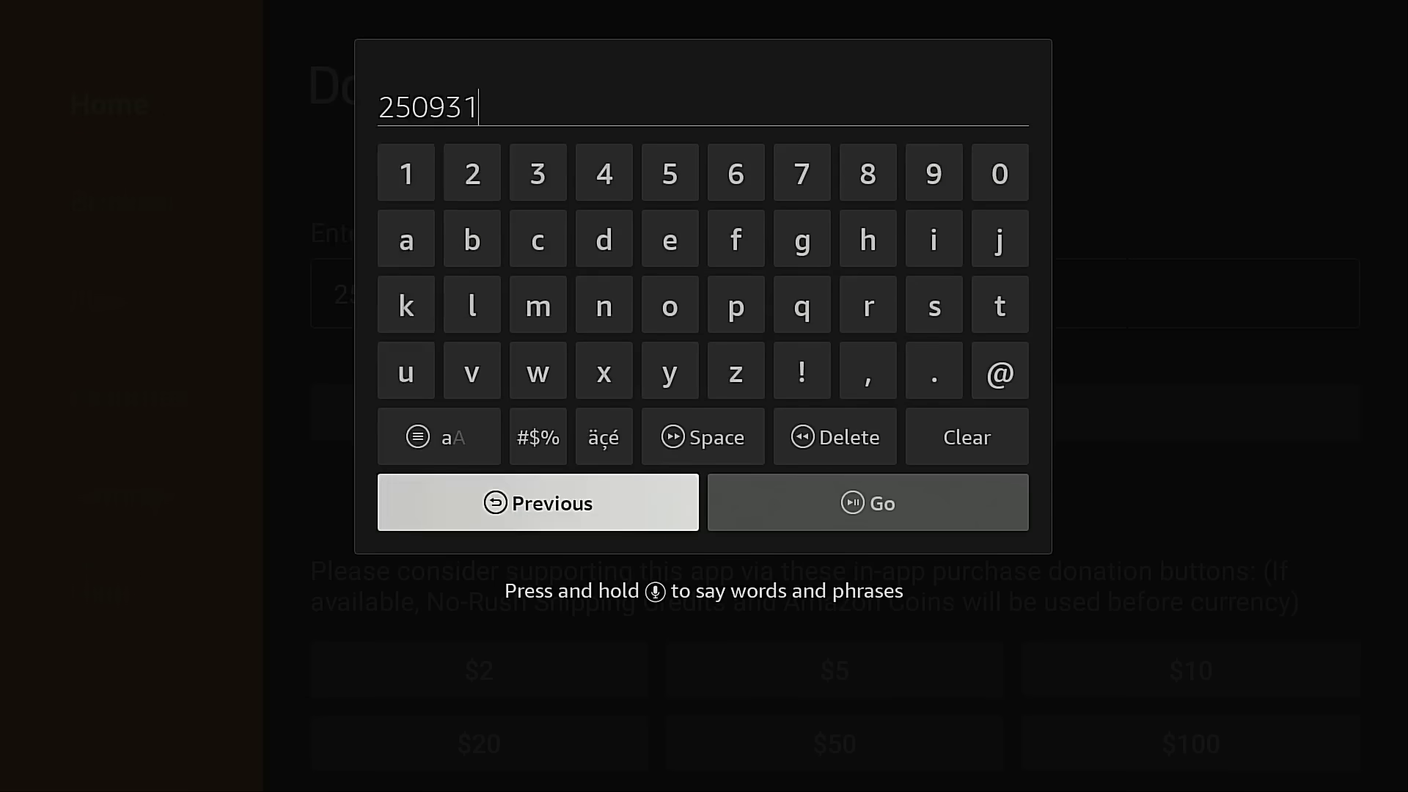
pyautogui.press('Right')
pyautogui.press('Return')
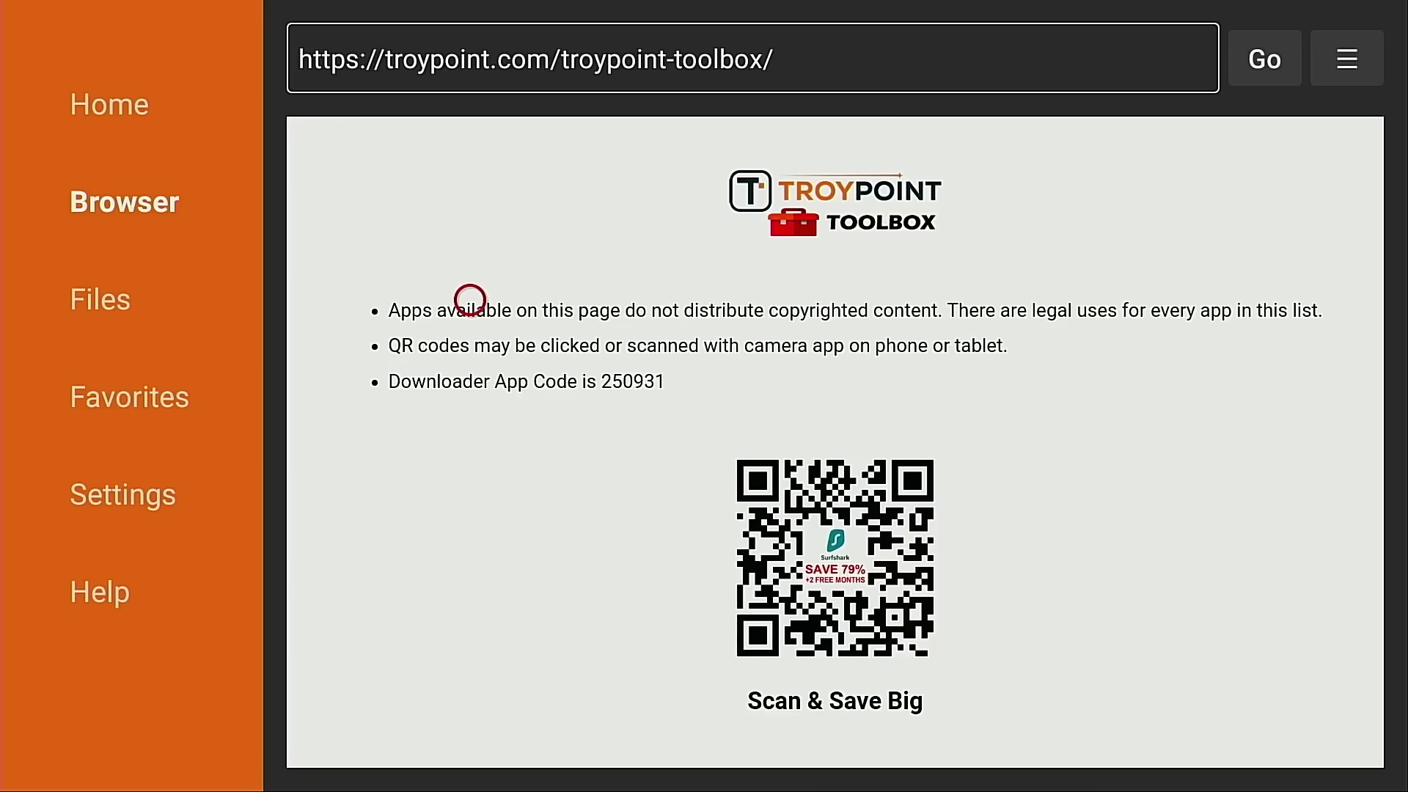
# - Save the TROYPOINT Toolbox page to Downloader's Favorites
pyautogui.press('Menu')
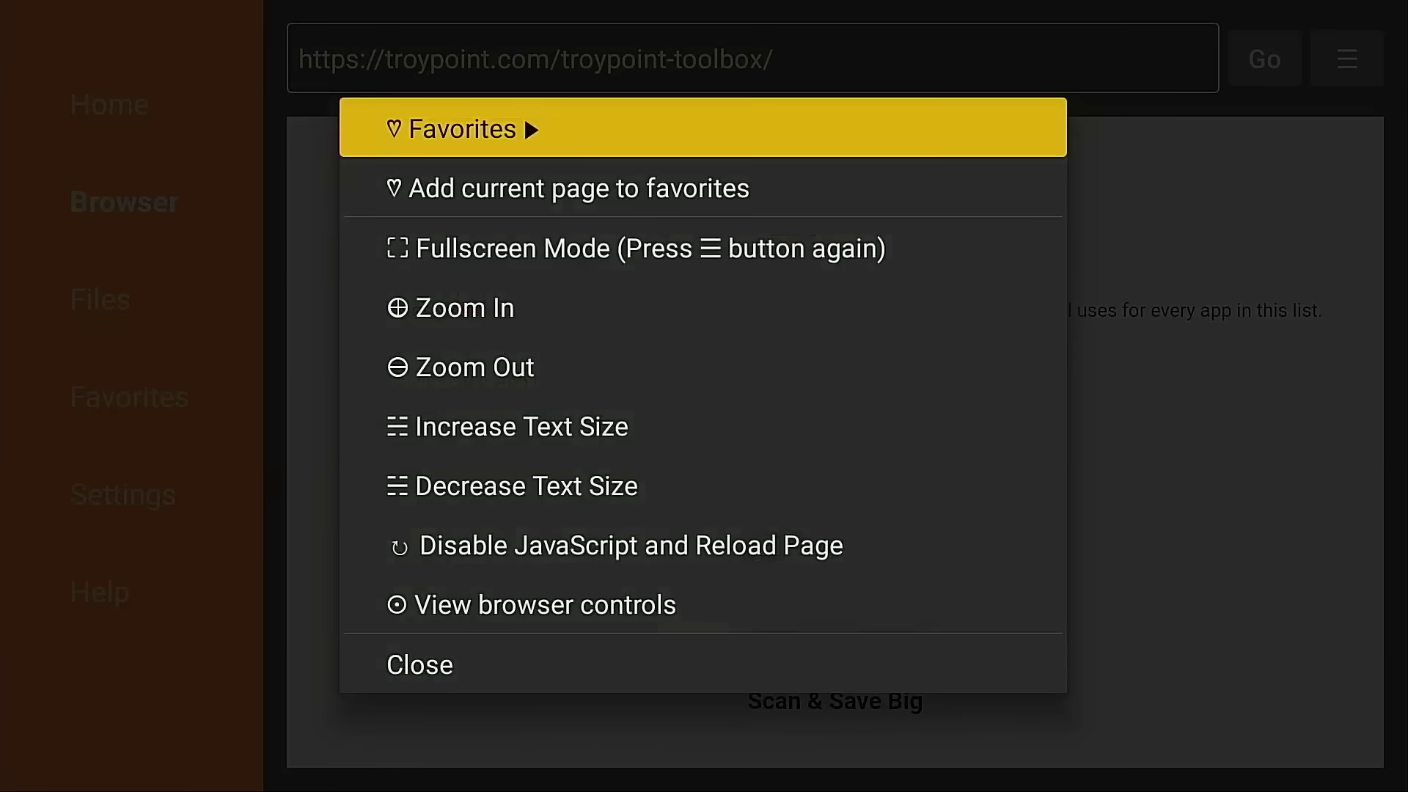
pyautogui.press('Down')
pyautogui.press('Return')
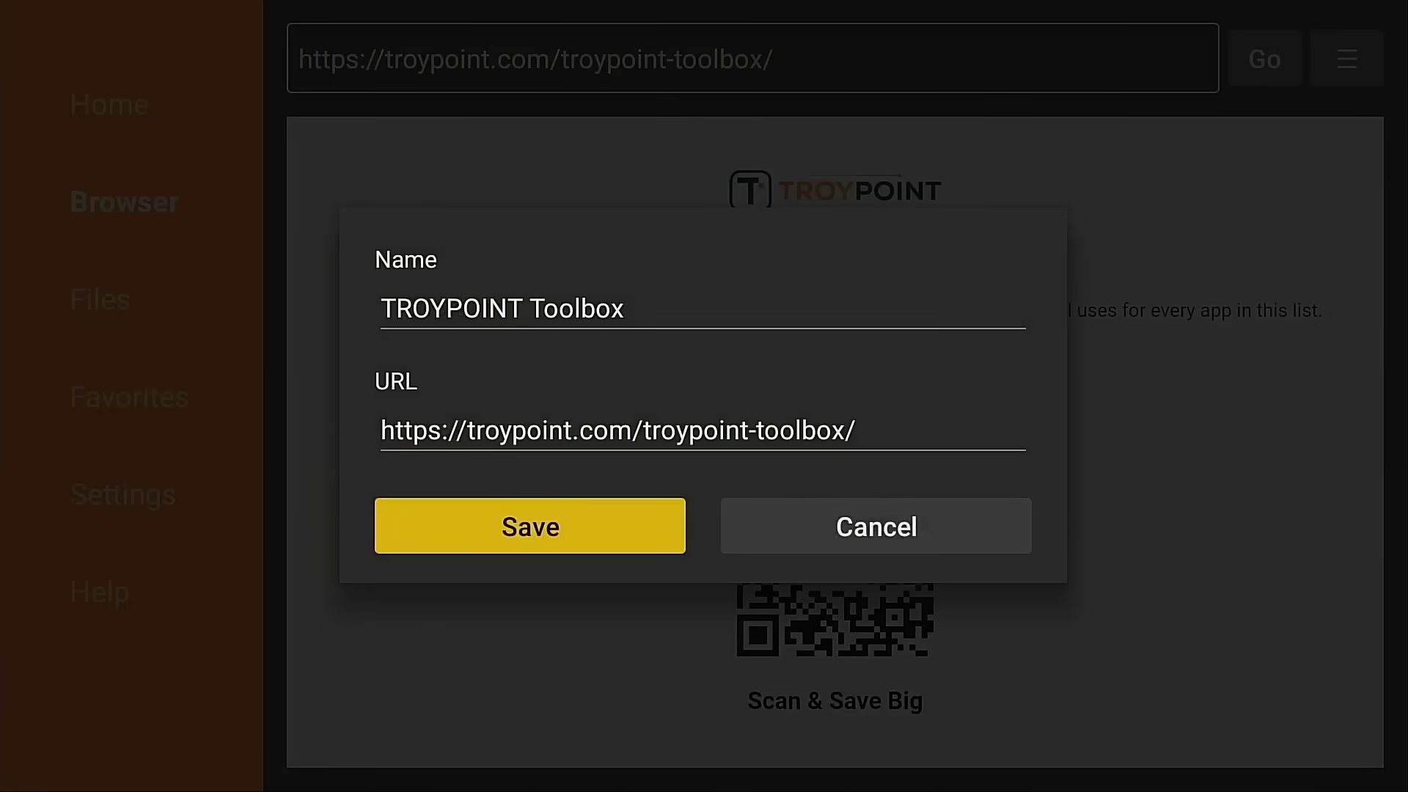
pyautogui.press('Return')
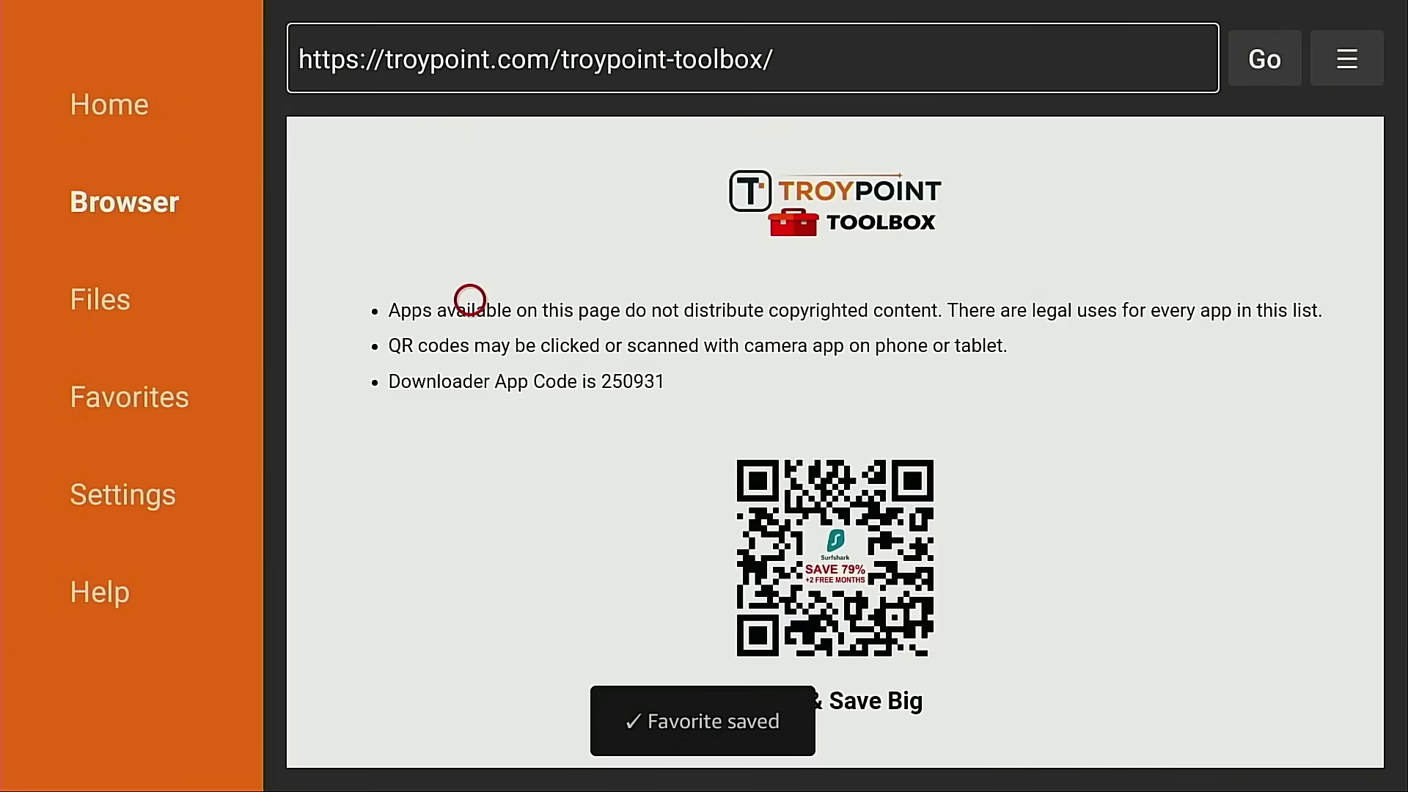
# - Reopen the TROYPOINT Toolbox page from the Favorites section
pyautogui.press('Left')
pyautogui.press('Left')
pyautogui.press('Left')
pyautogui.press('Down')
pyautogui.press('Down')
pyautogui.press('Down')
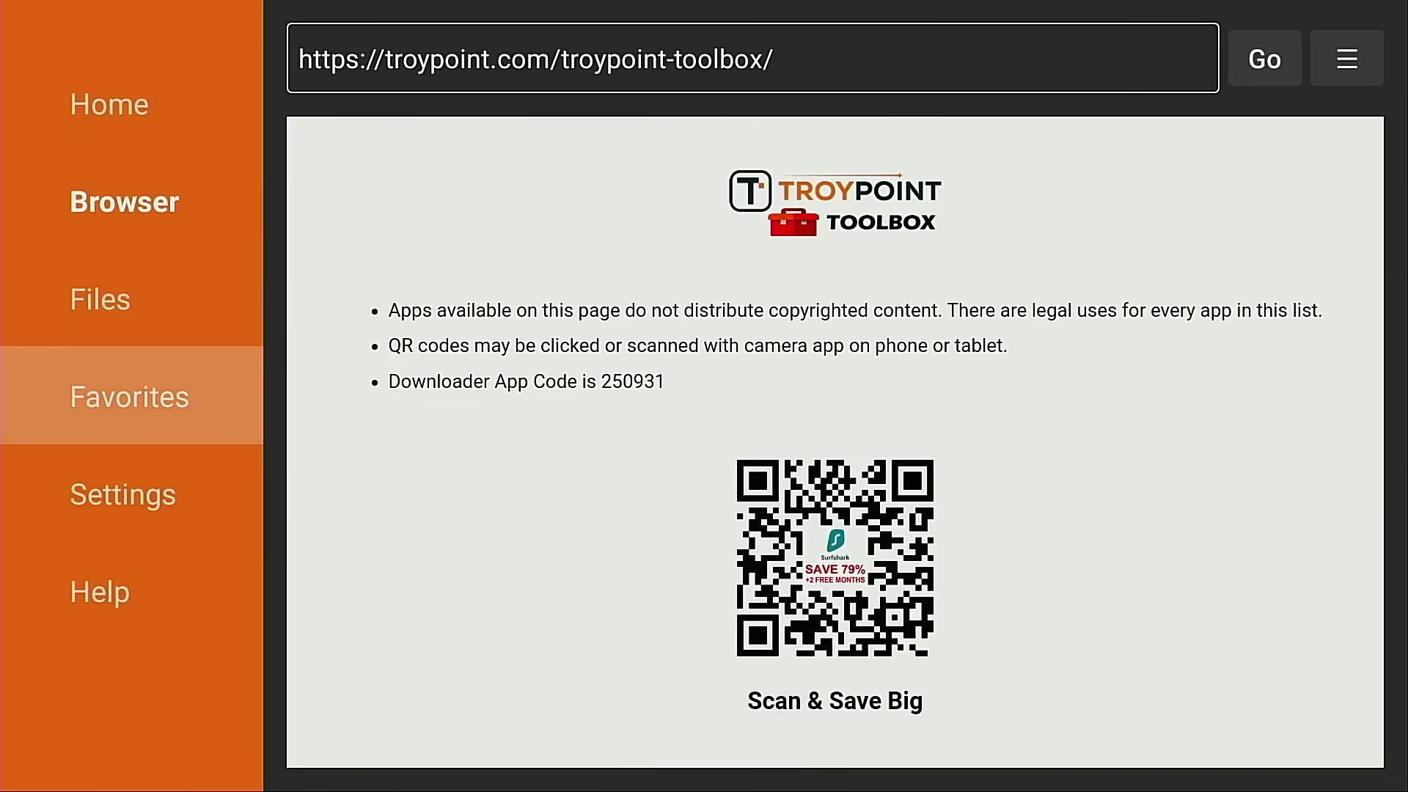
pyautogui.press('Return')
pyautogui.press('Right')
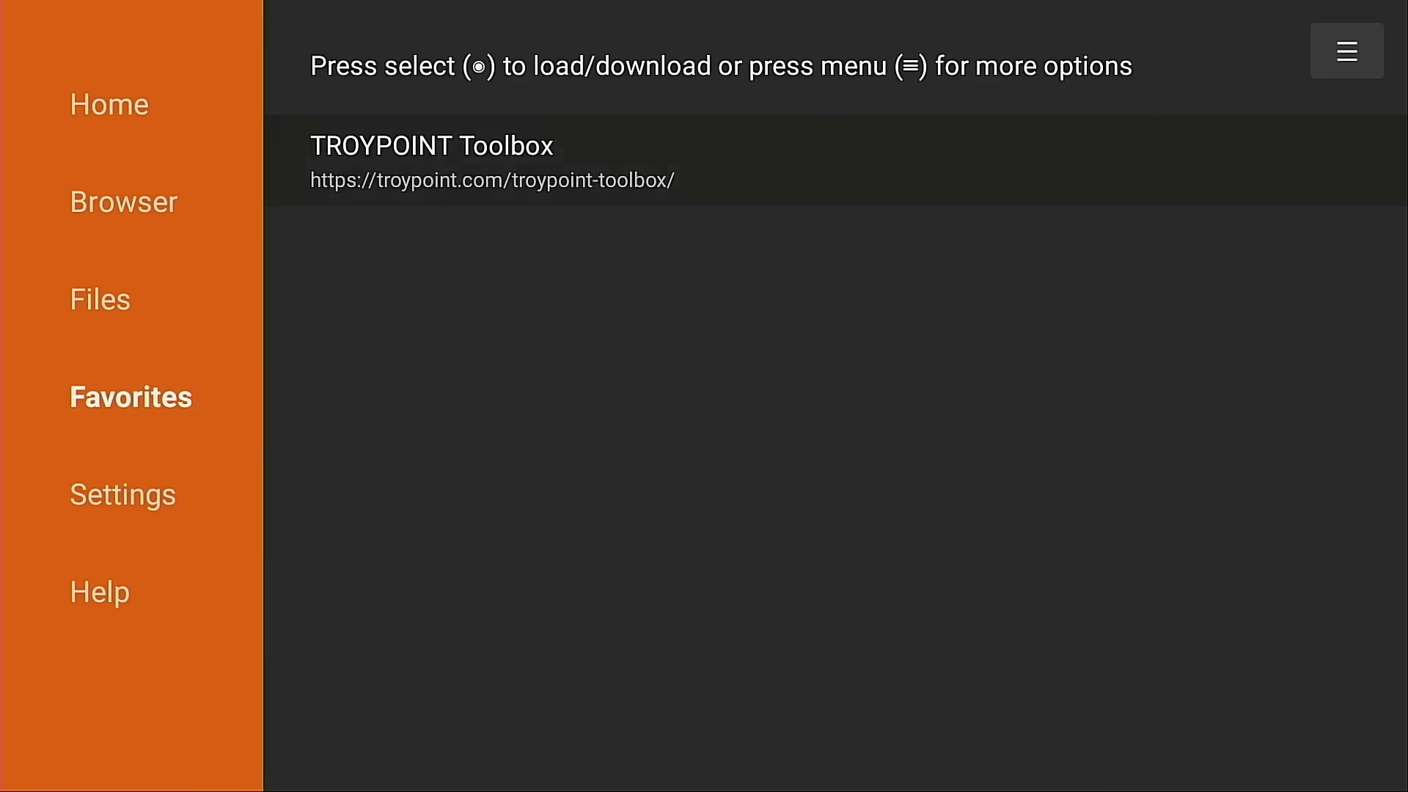
pyautogui.press('Return')
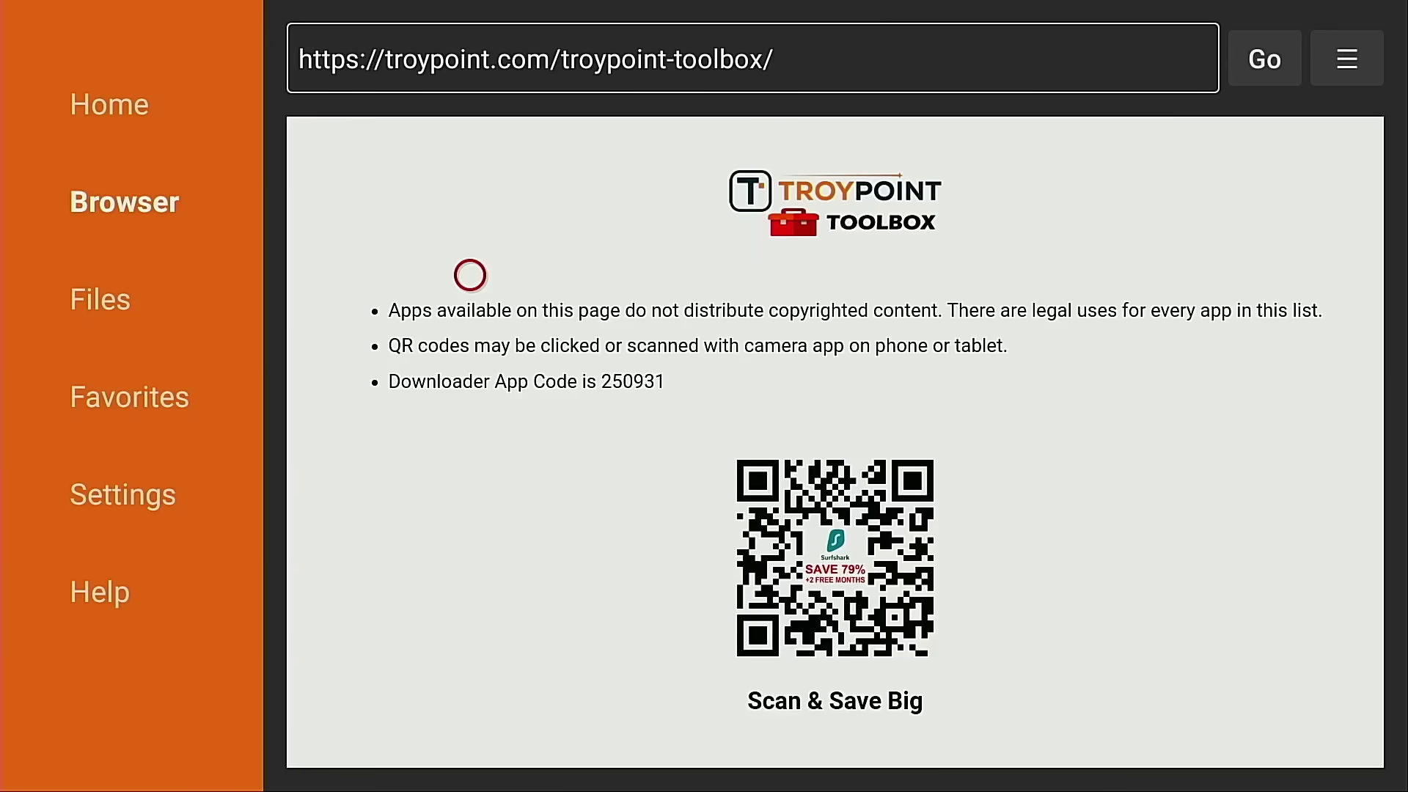
# - Scroll the Toolbox page down, then back up to the Kodi Home Theater Apps section
pyautogui.scroll(-10, 469, 701)
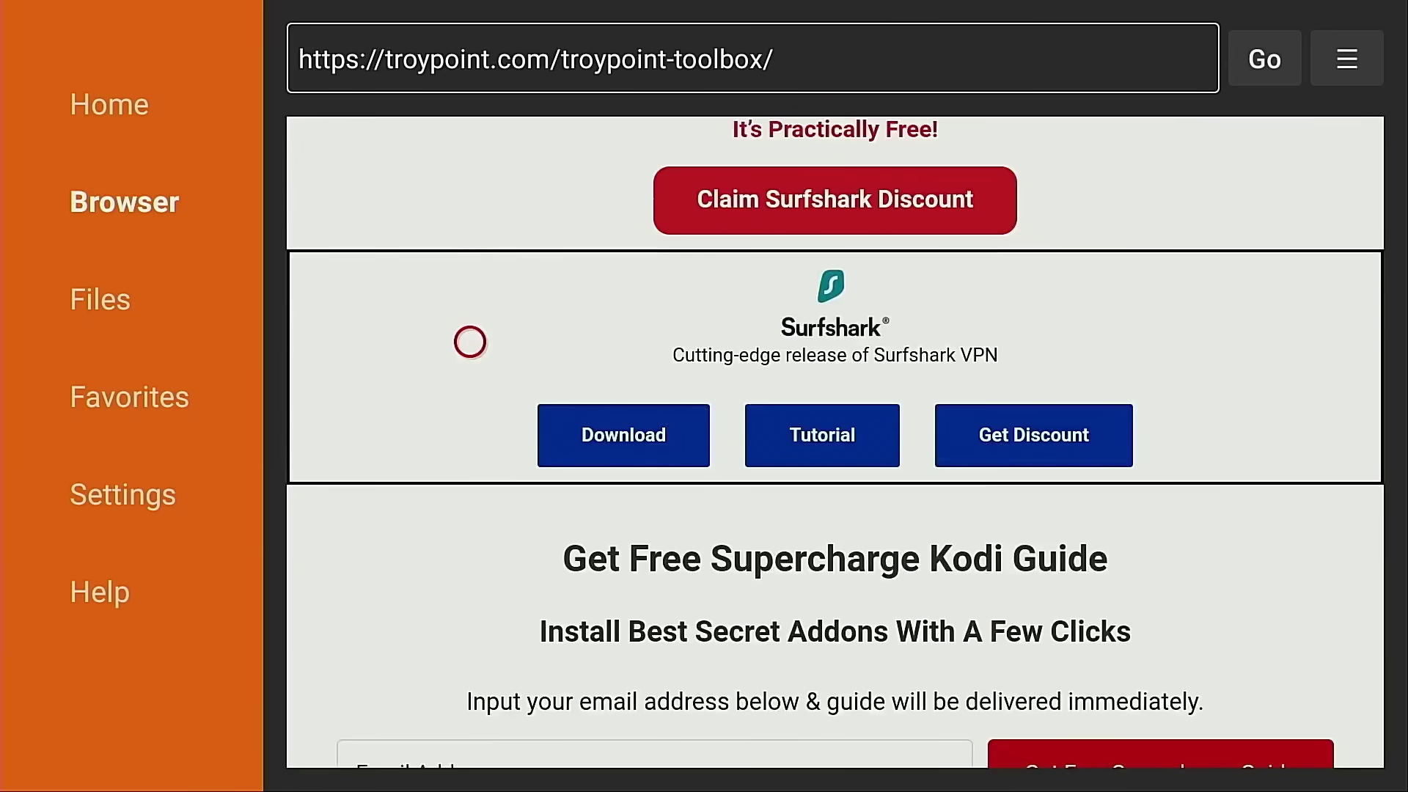
pyautogui.scroll(-10, 469, 739)
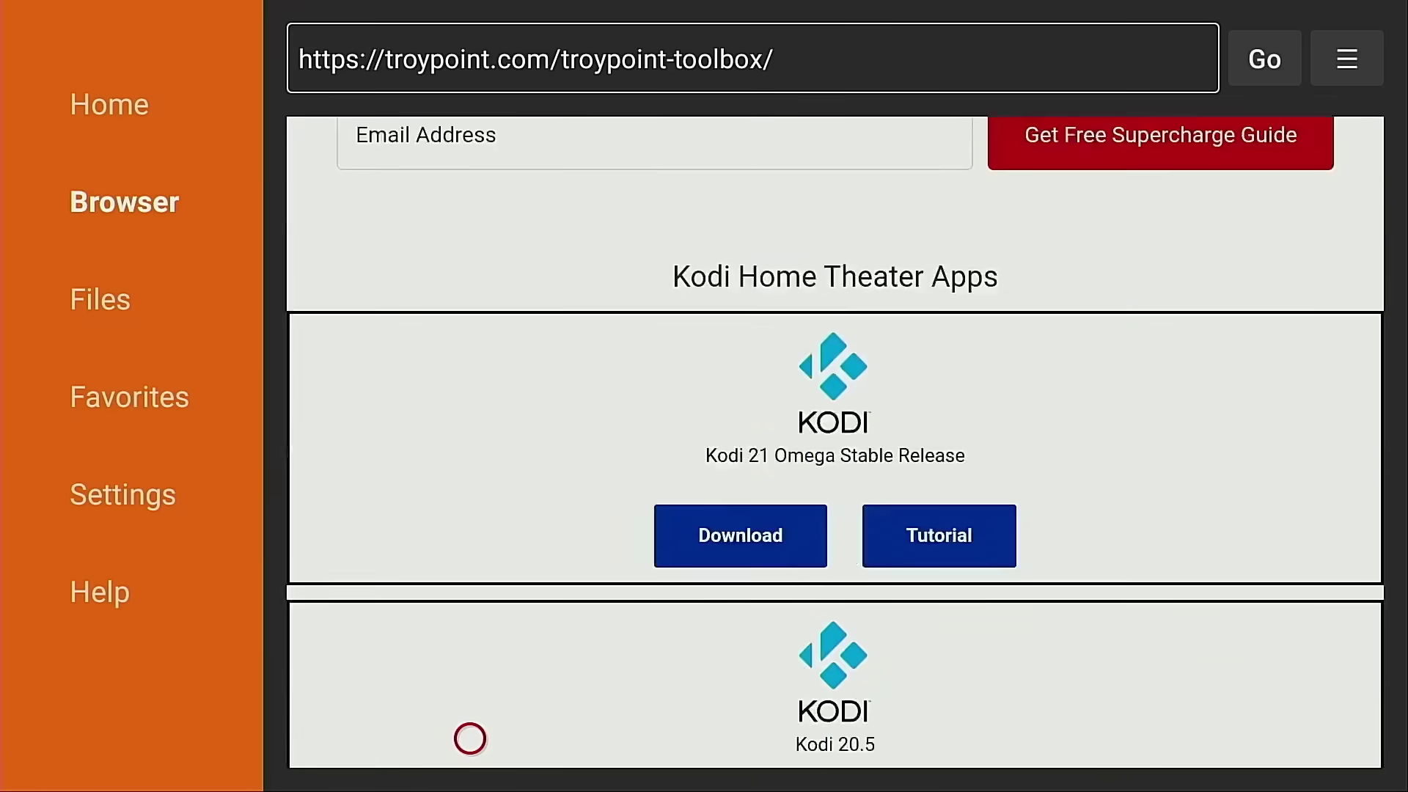
pyautogui.scroll(-15, 469, 738)
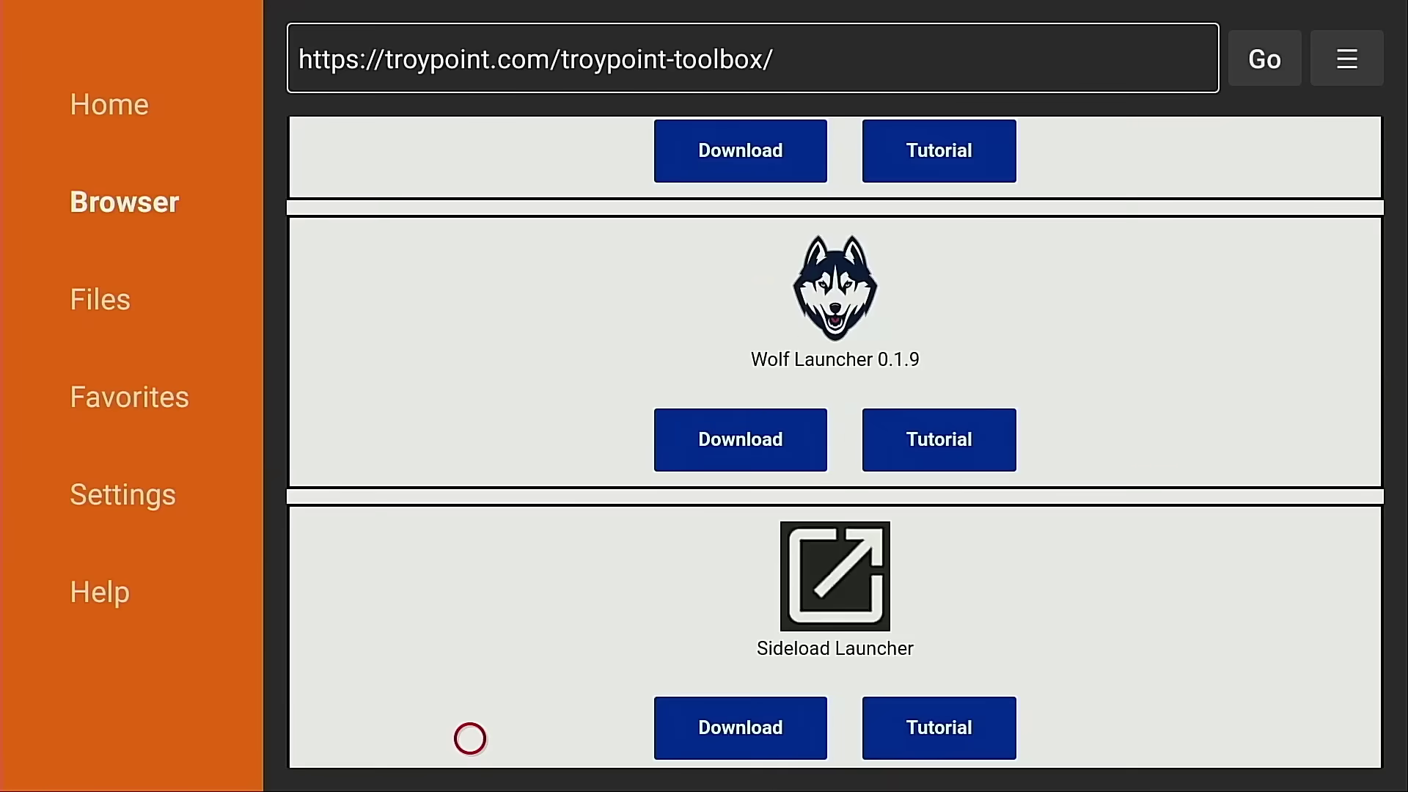
pyautogui.scroll(-10, 469, 738)
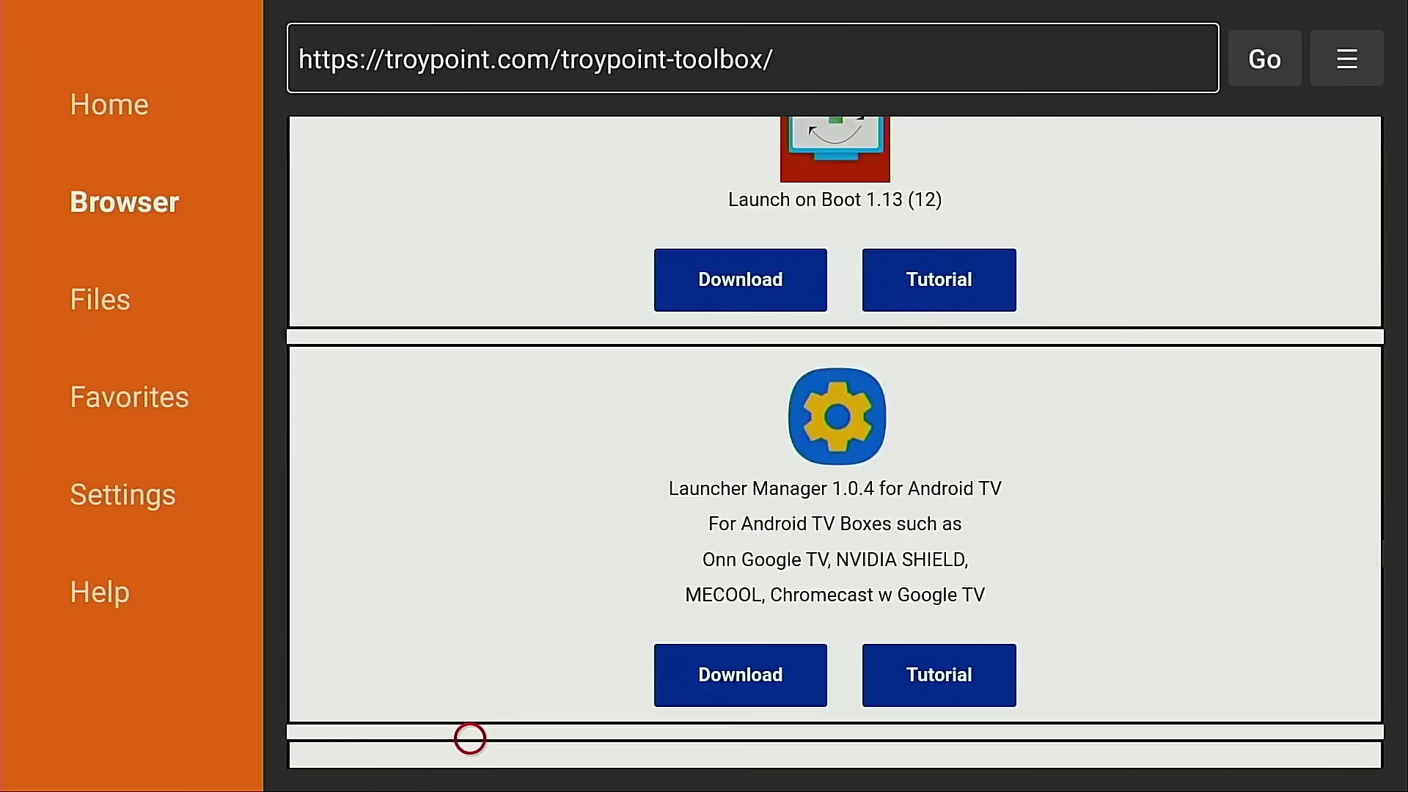
pyautogui.scroll(20, 468, 145)
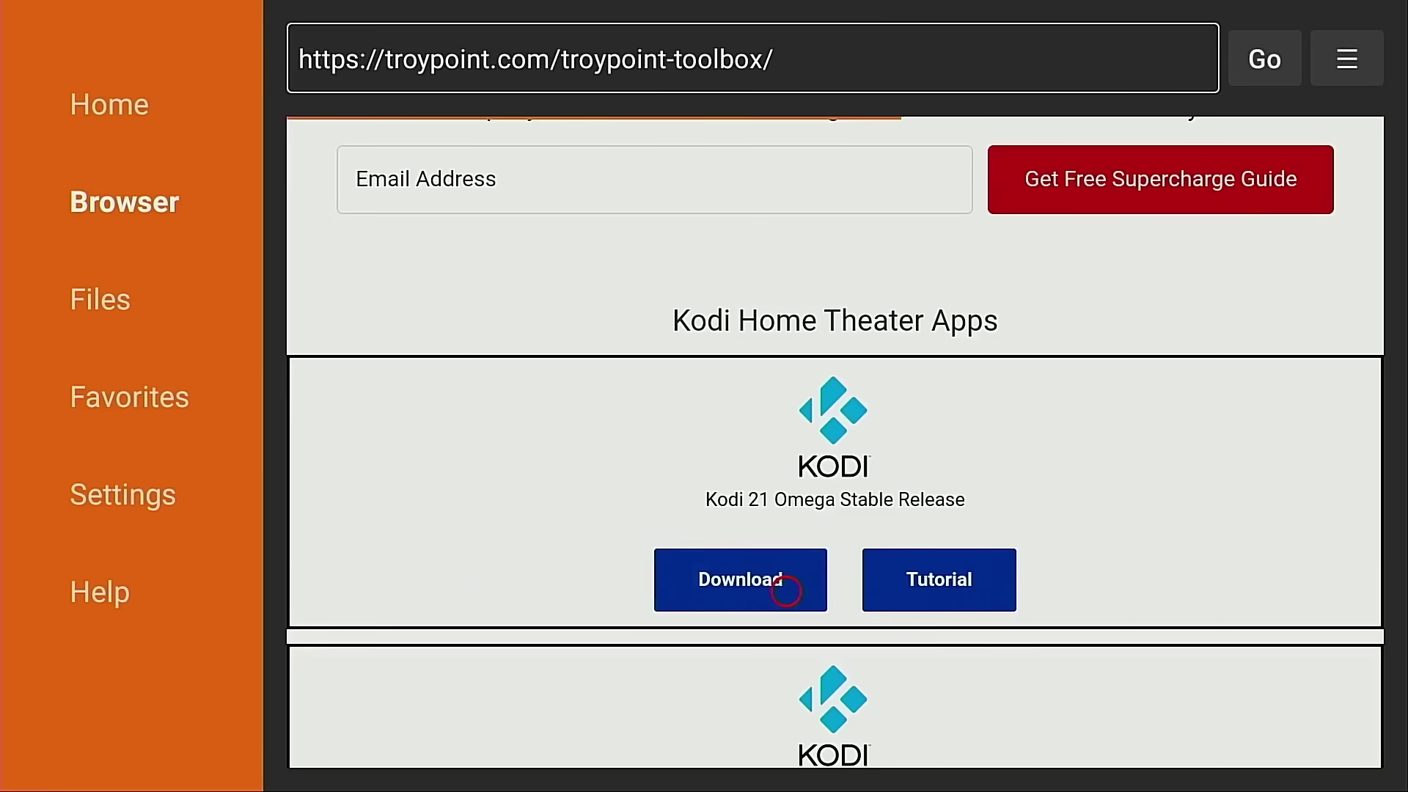
# - Download and install Kodi 21 Omega Stable Release, then close the installer with Done
pyautogui.click(786, 591)
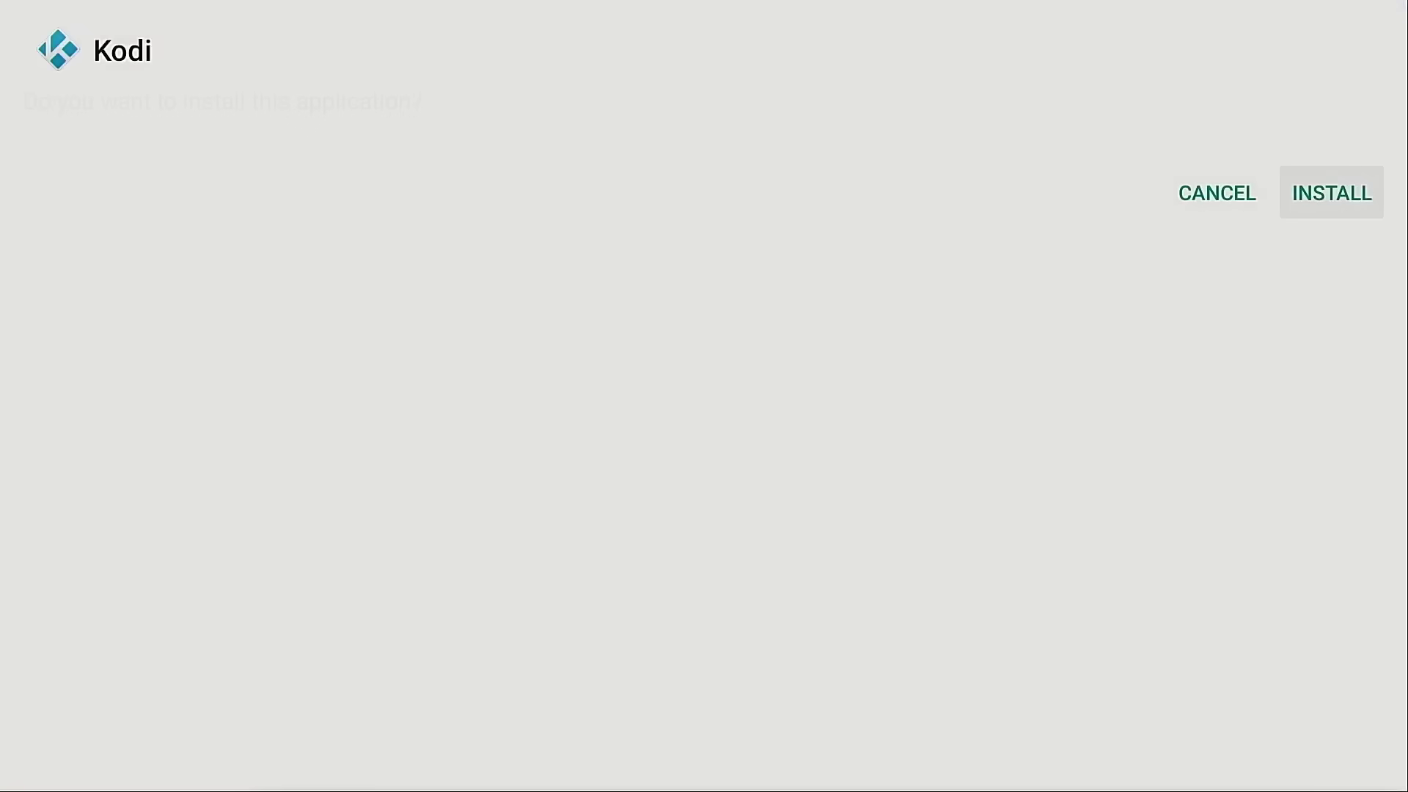
pyautogui.press('Return')
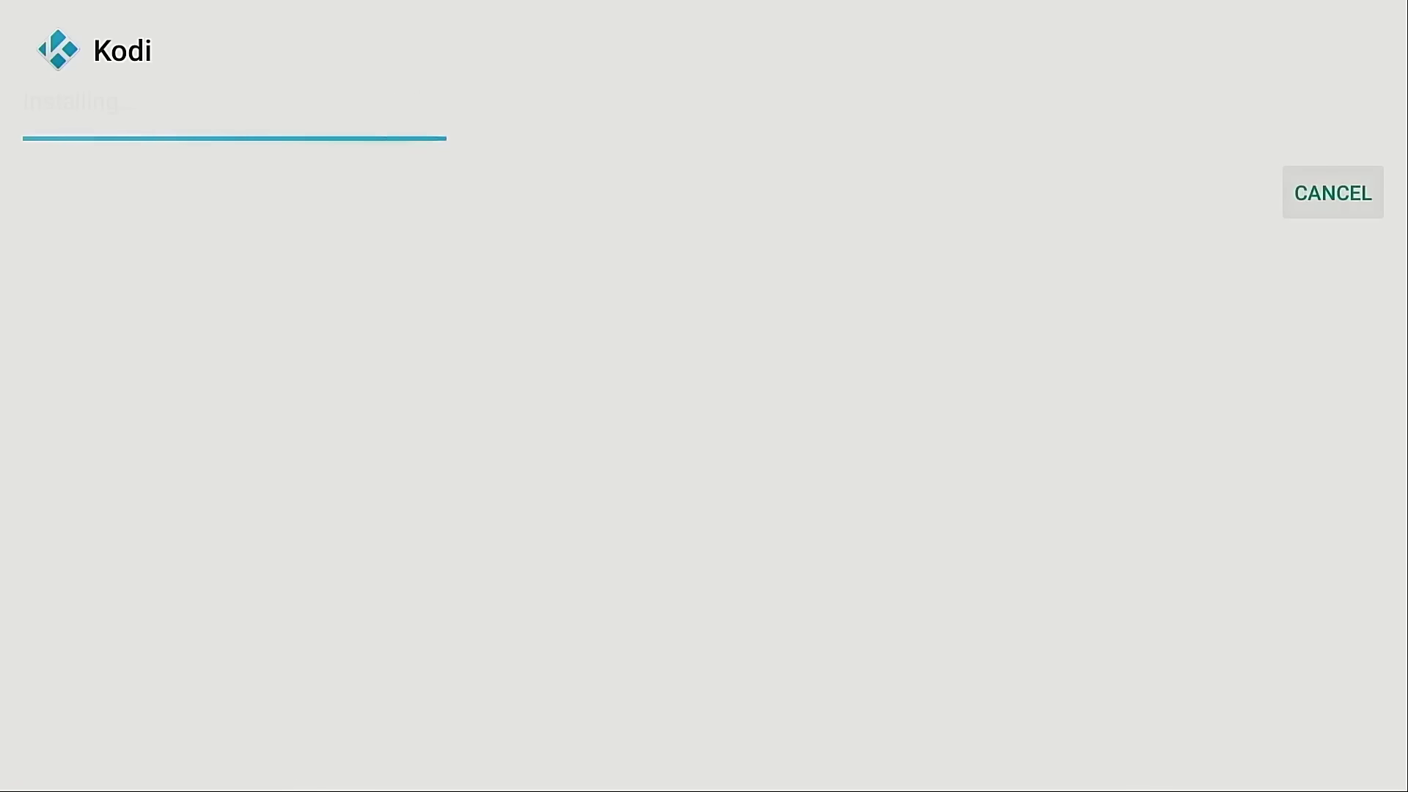
pyautogui.press('Left')
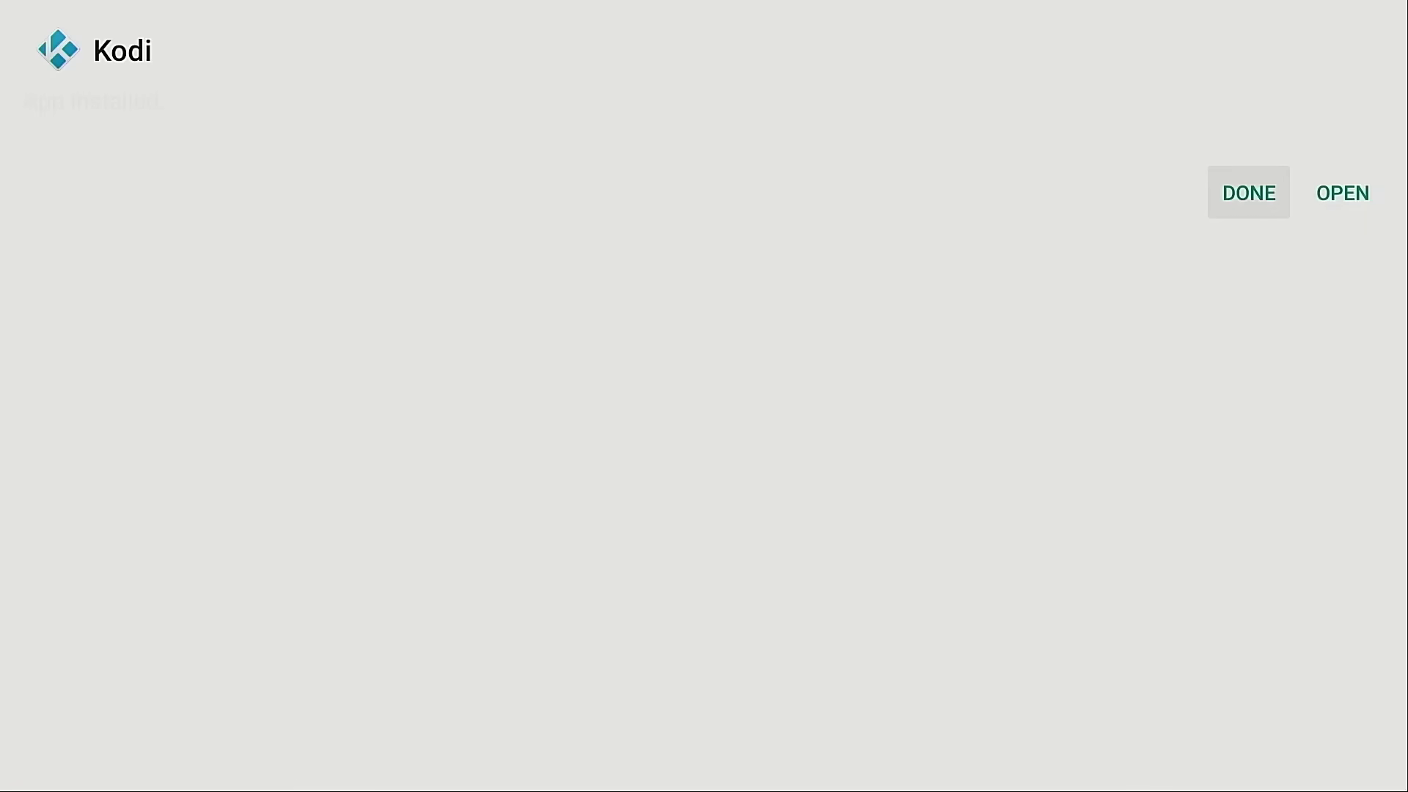
pyautogui.press('Return')
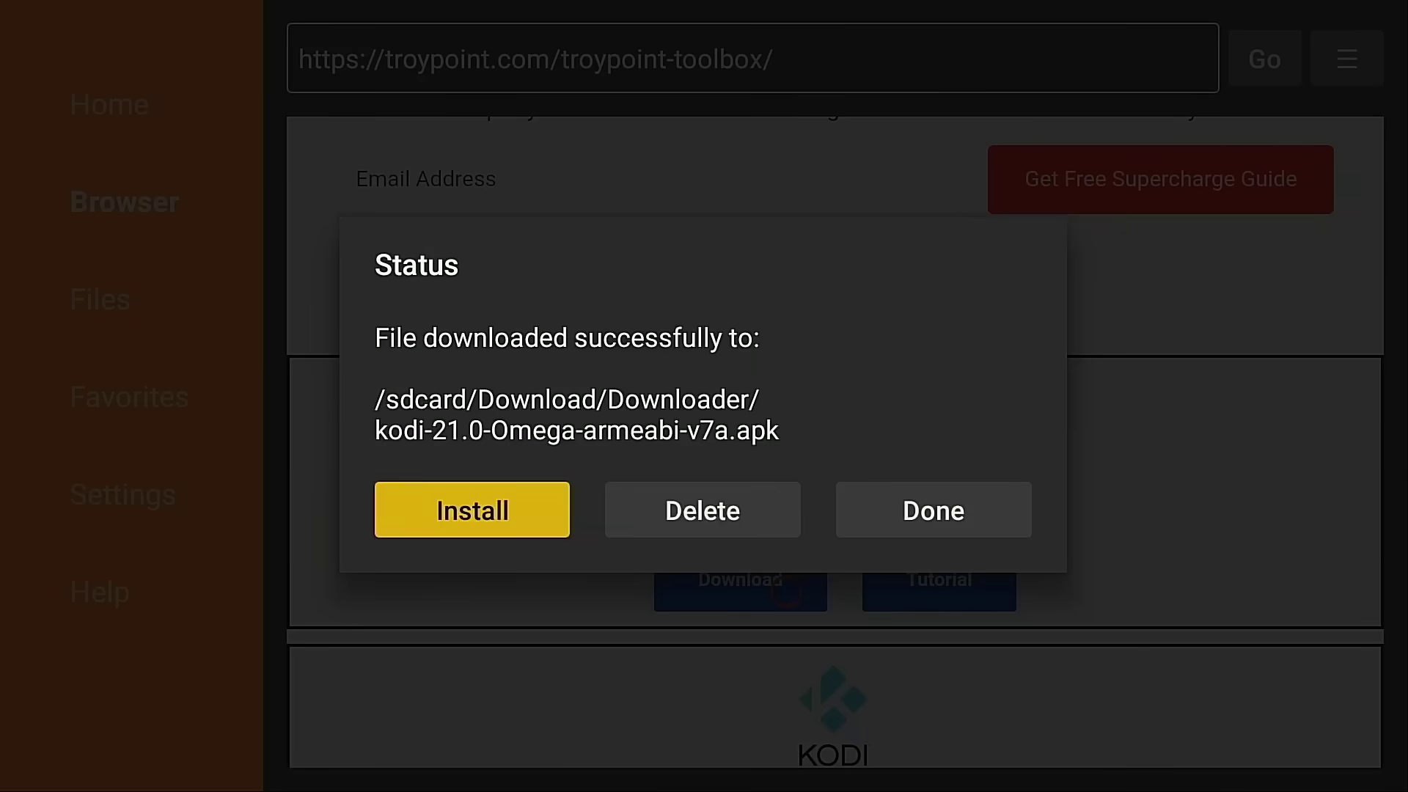
# - Delete the downloaded kodi-21.0-Omega-armeabi-v7a.apk file and confirm the deletion
pyautogui.press('Right')
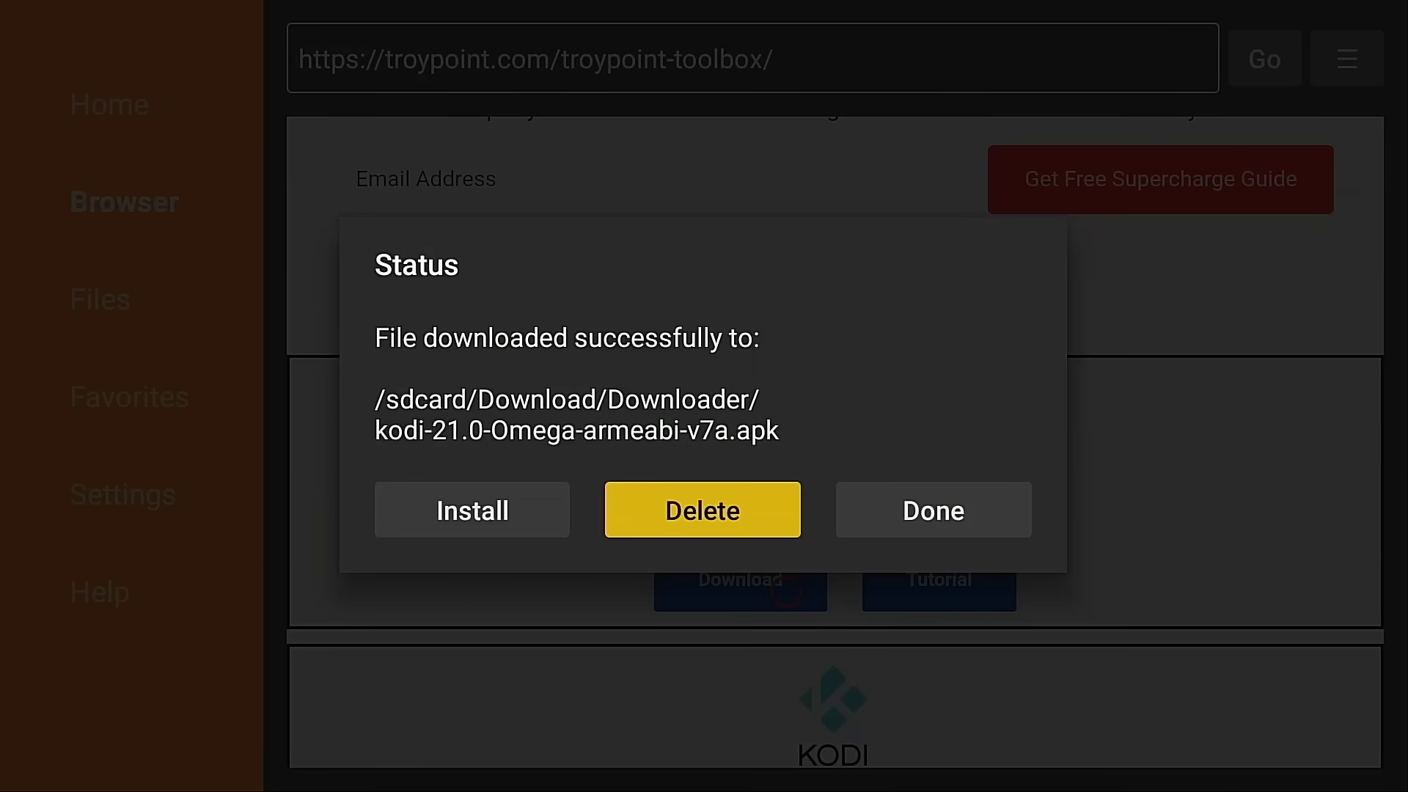
pyautogui.press('Return')
pyautogui.press('Left')
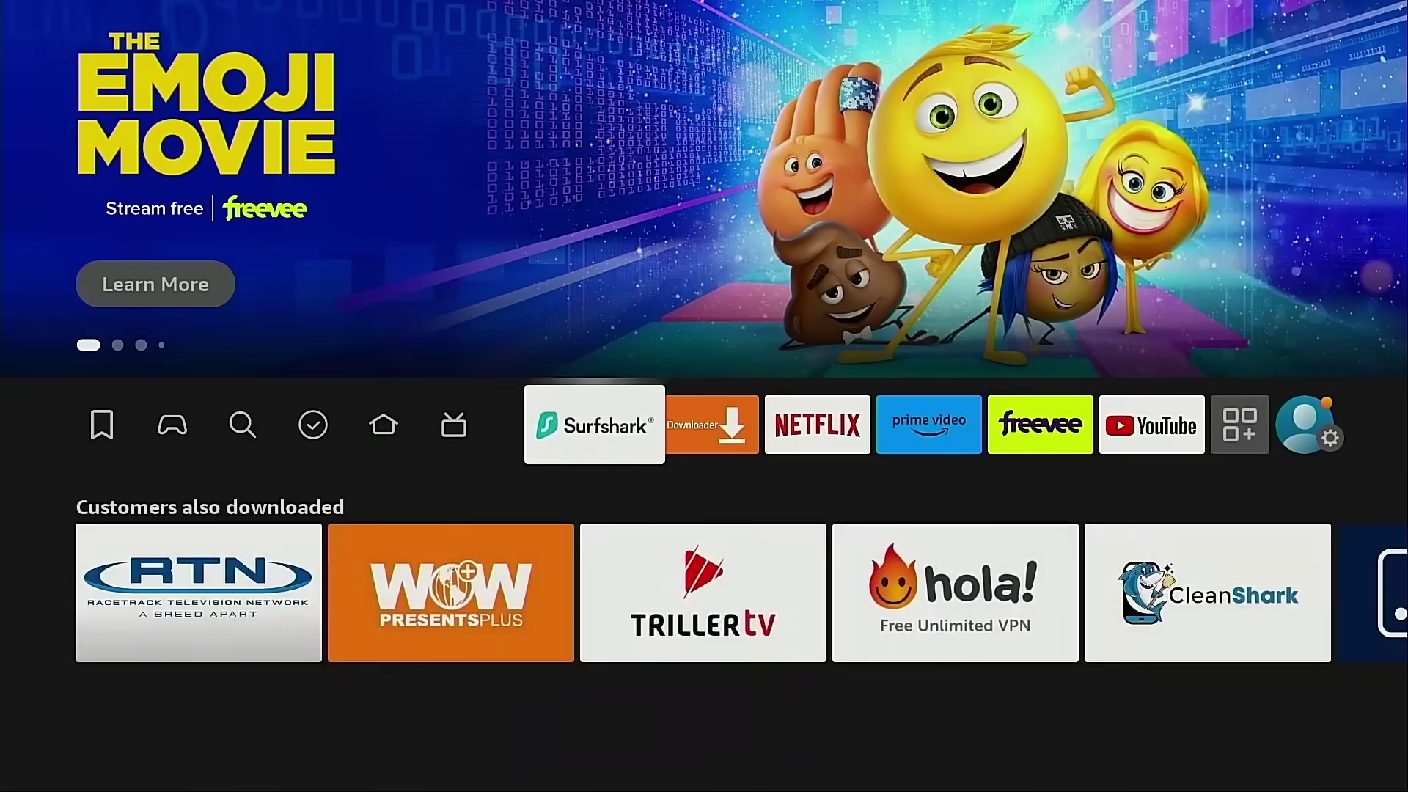
# - From the Fire TV home screen, open the full apps grid and highlight the Kodi tile
pyautogui.press('Right')
pyautogui.press('Right')
pyautogui.press('Right')
pyautogui.press('Right')
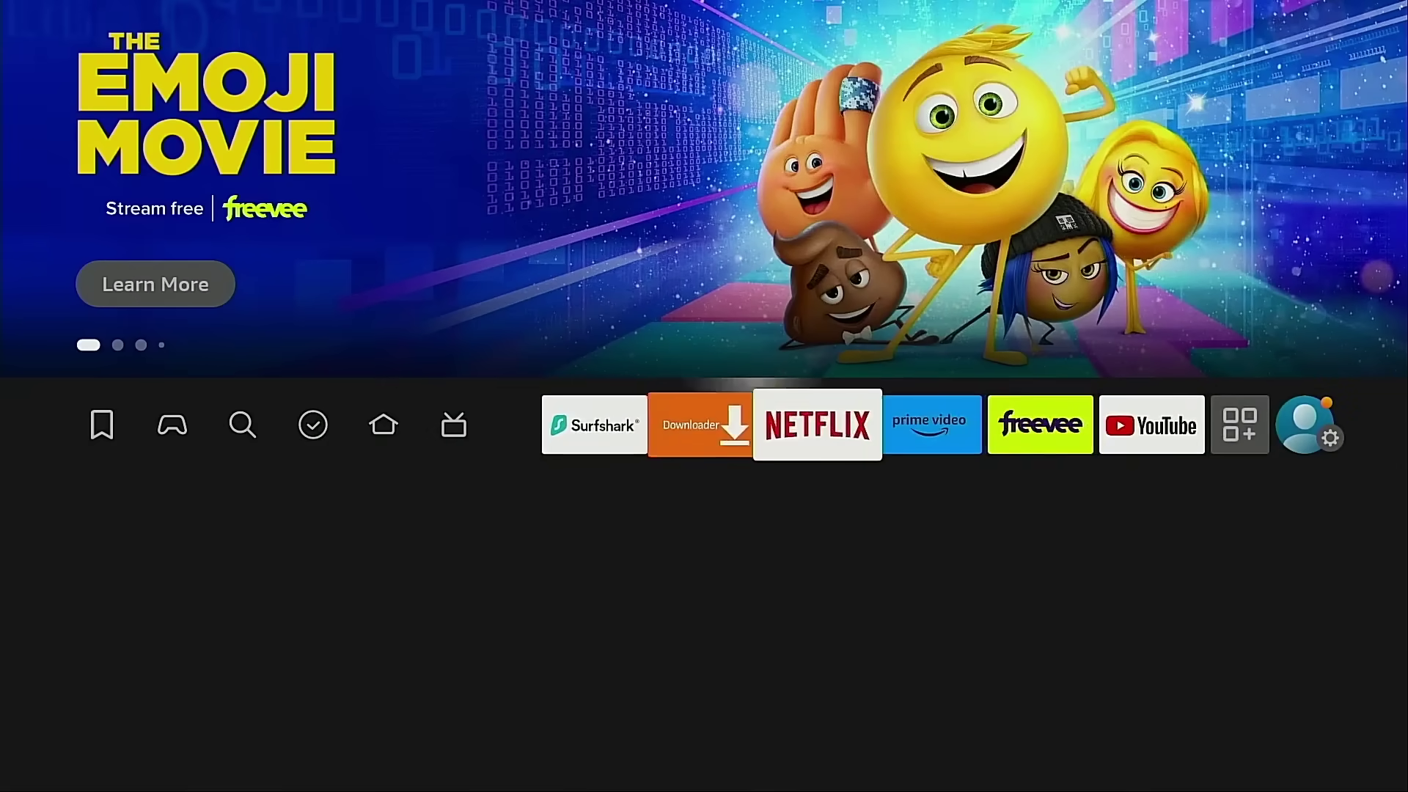
pyautogui.press('Right')
pyautogui.press('Right')
pyautogui.press('Return')
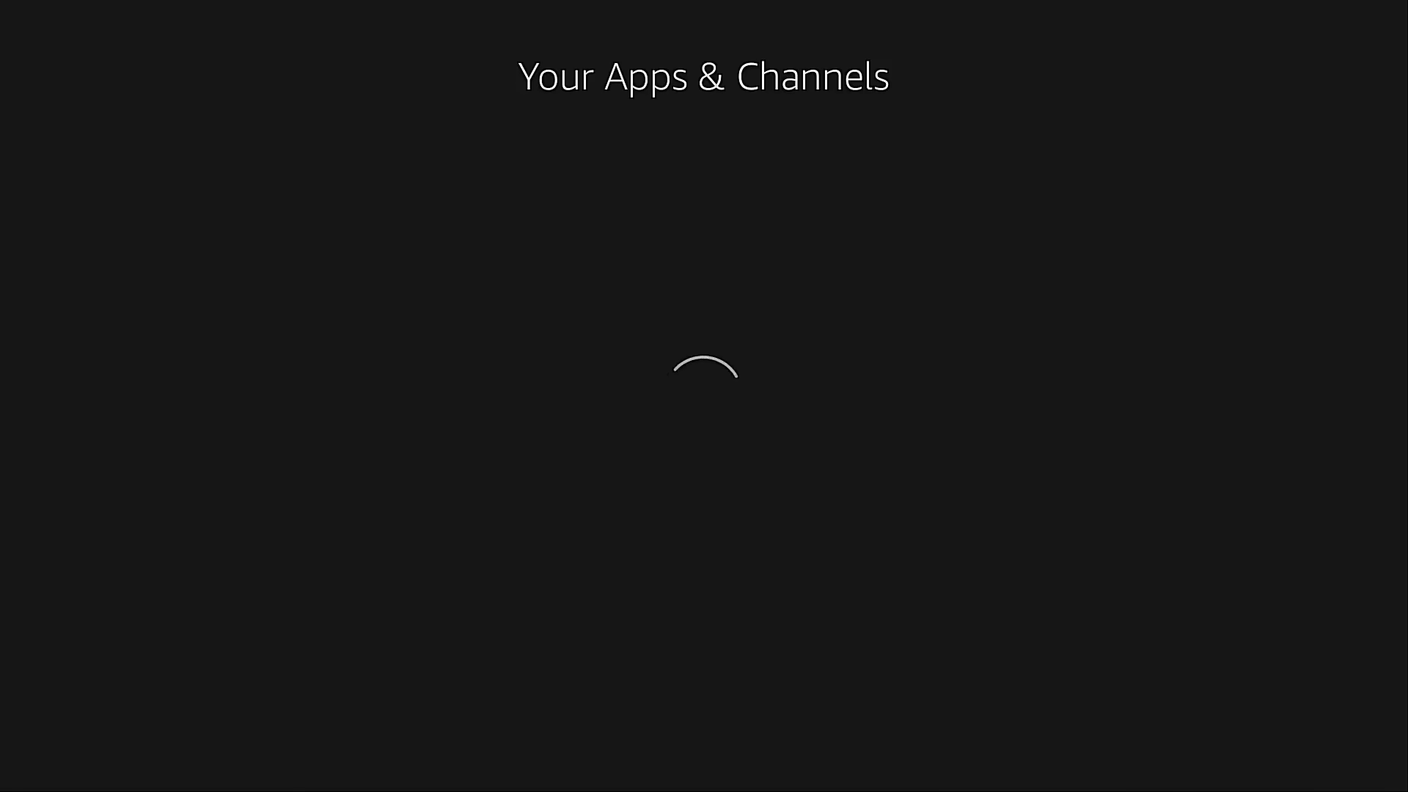
pyautogui.press('Down')
pyautogui.press('Down')
pyautogui.press('Down')
pyautogui.press('Down')
pyautogui.press('Right')
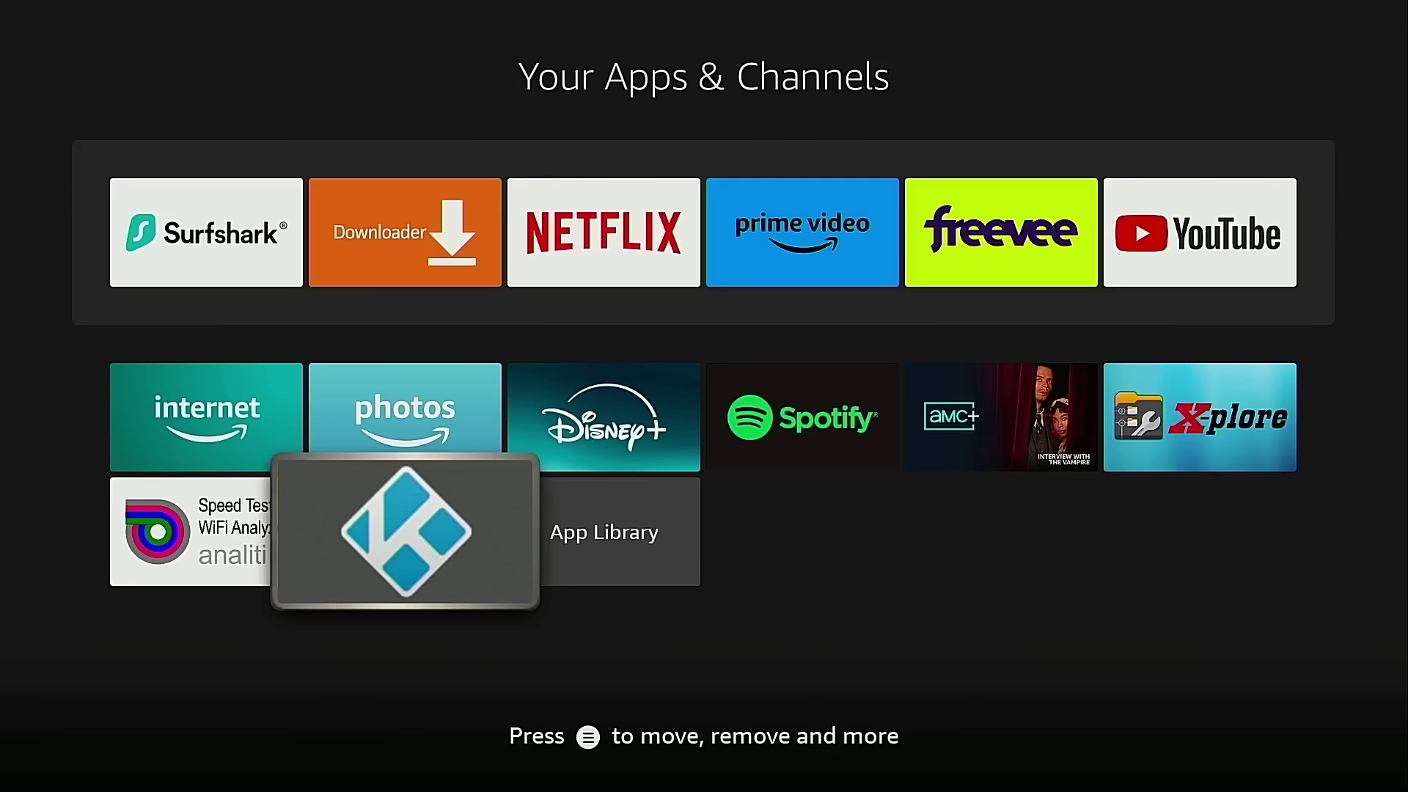
# - Move the Kodi tile into the favorites row right after Surfshark and check it from Home
pyautogui.press('Menu')
pyautogui.press('Up')
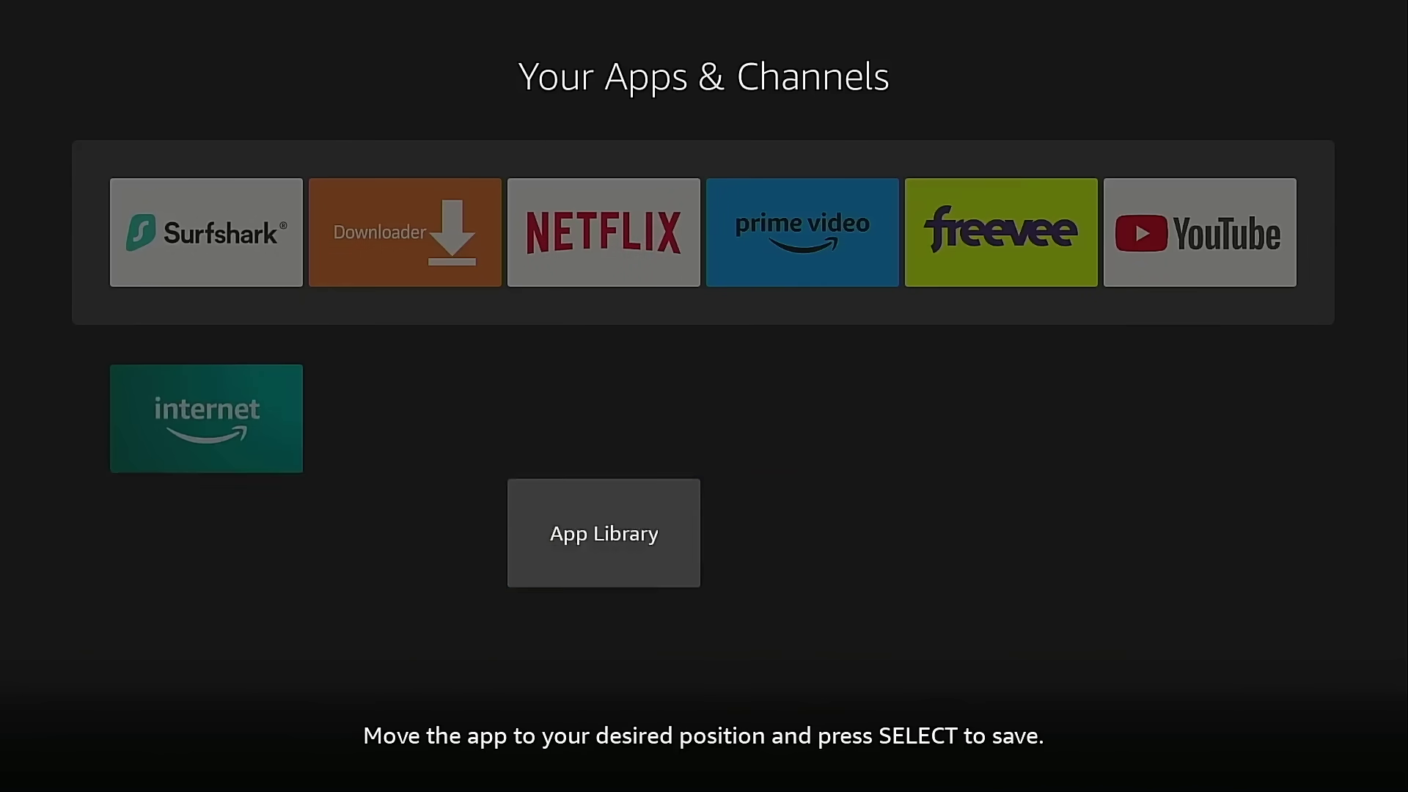
pyautogui.press('Up')
pyautogui.press('Up')
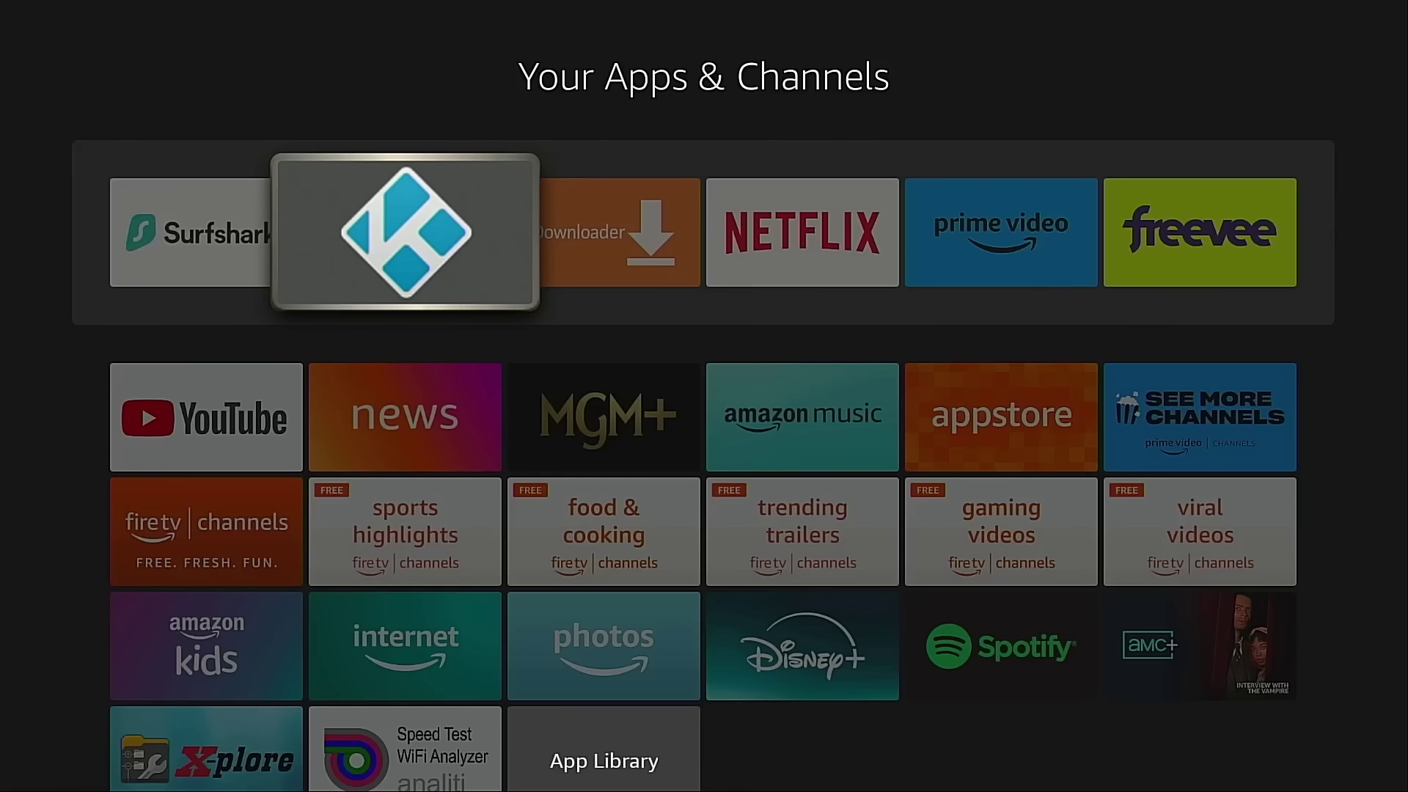
pyautogui.press('Return')
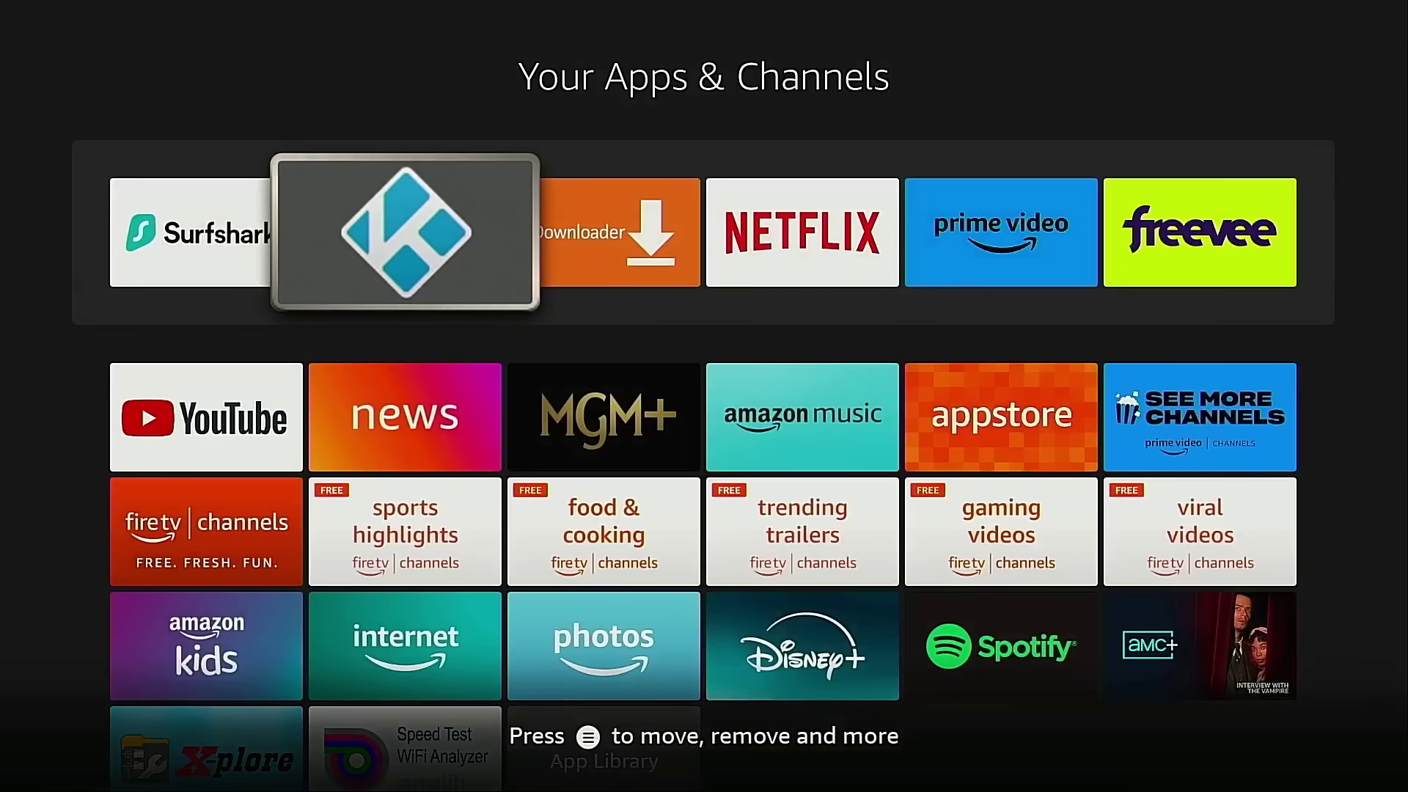
pyautogui.press('Escape')
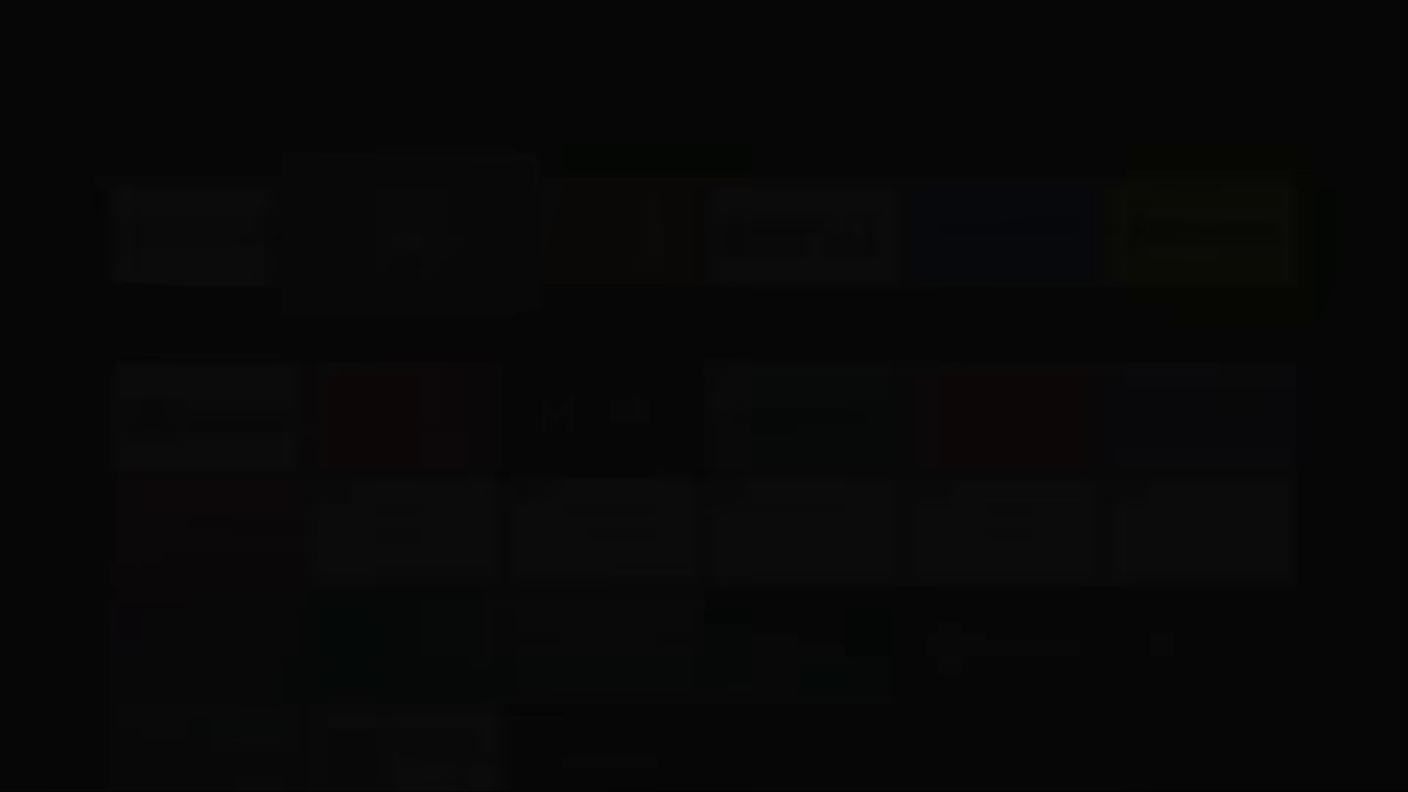
pyautogui.press('Right')
pyautogui.press('Right')
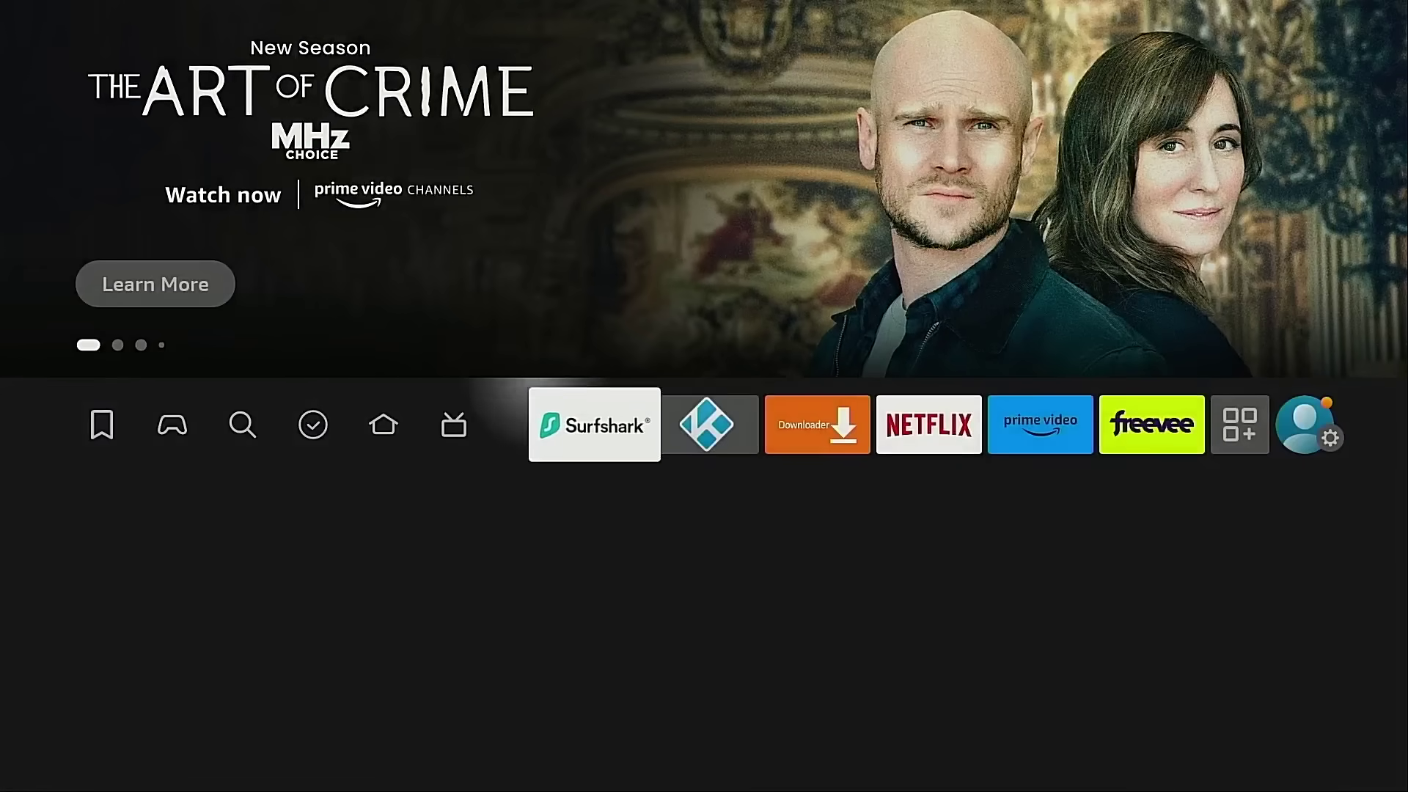